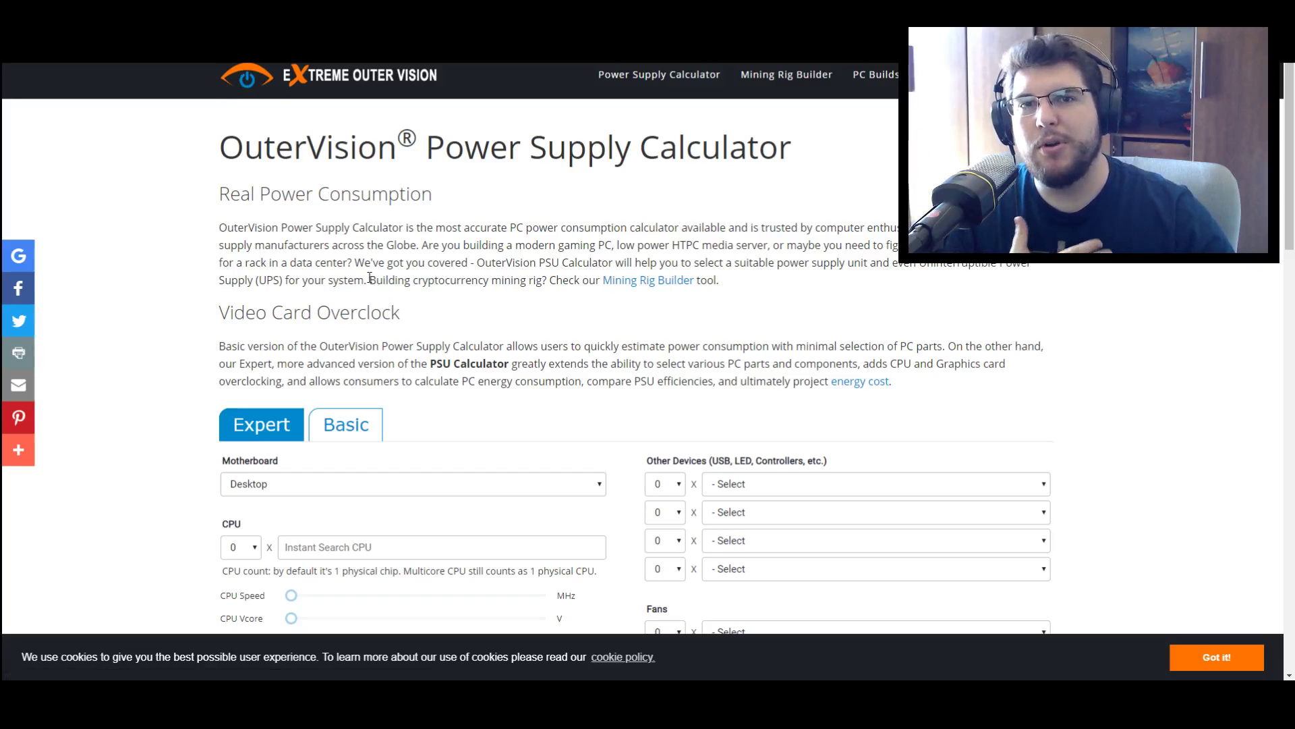
- Set the motherboard type to Mini-ITX in the Expert calculator form
{"action": "scroll", "coordinate": [369, 278], "scroll_direction": "down", "scroll_amount": 3}
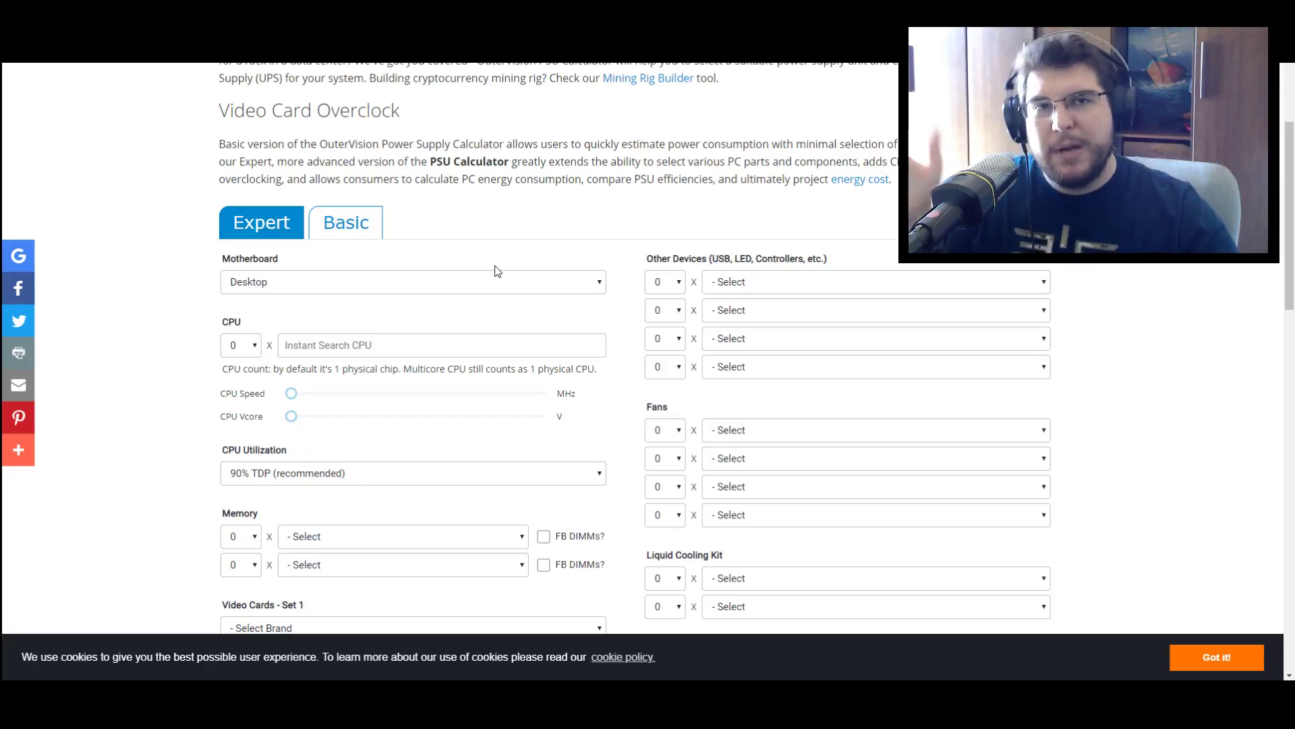
{"action": "left_click", "coordinate": [471, 283]}
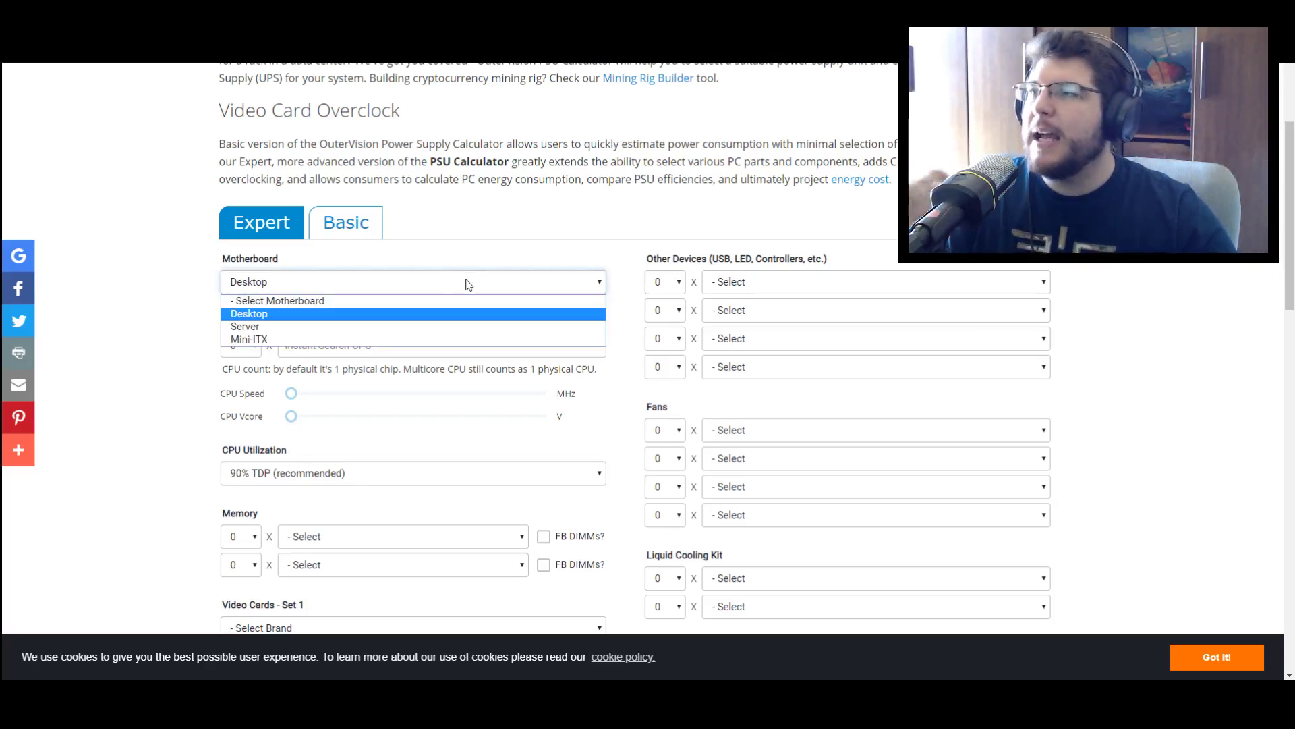
{"action": "left_click", "coordinate": [286, 338]}
- Set the CPU count to 1 and choose the AMD Ryzen 5 2600 as the processor
{"action": "left_click", "coordinate": [236, 345]}
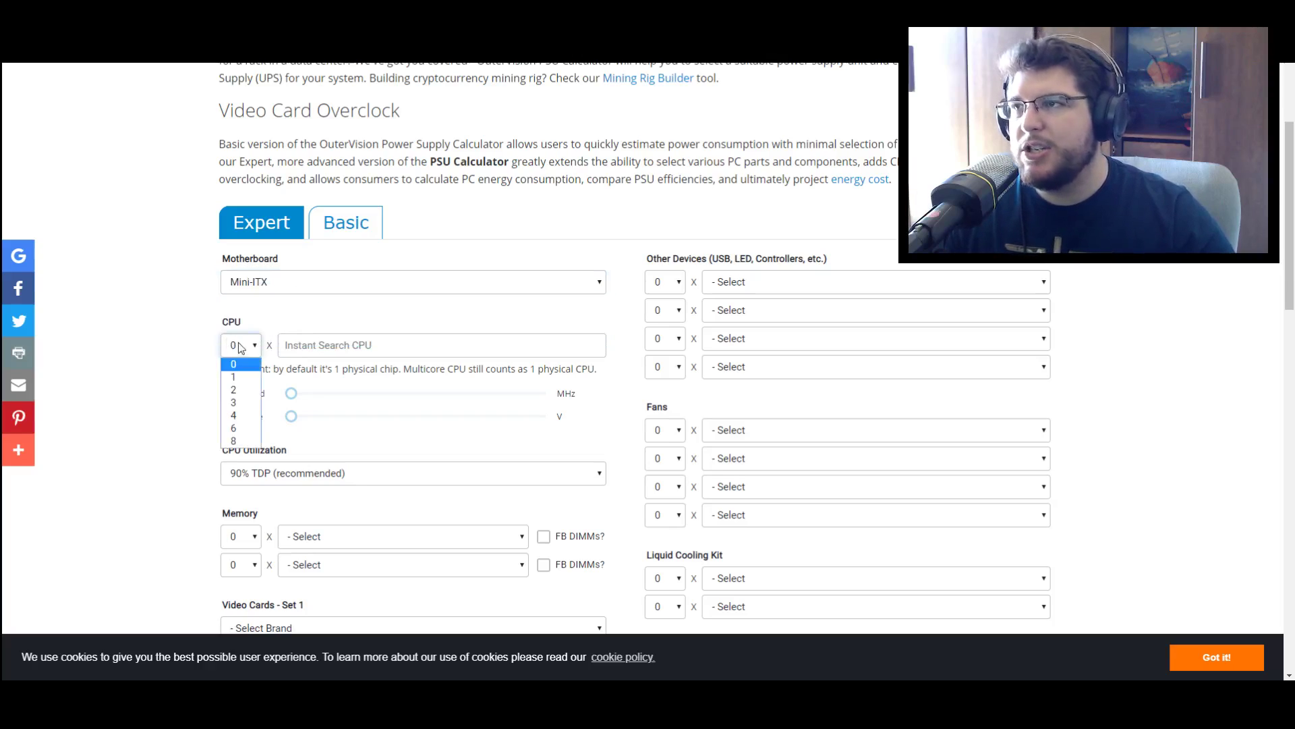
{"action": "left_click", "coordinate": [235, 377]}
{"action": "left_click", "coordinate": [351, 347]}
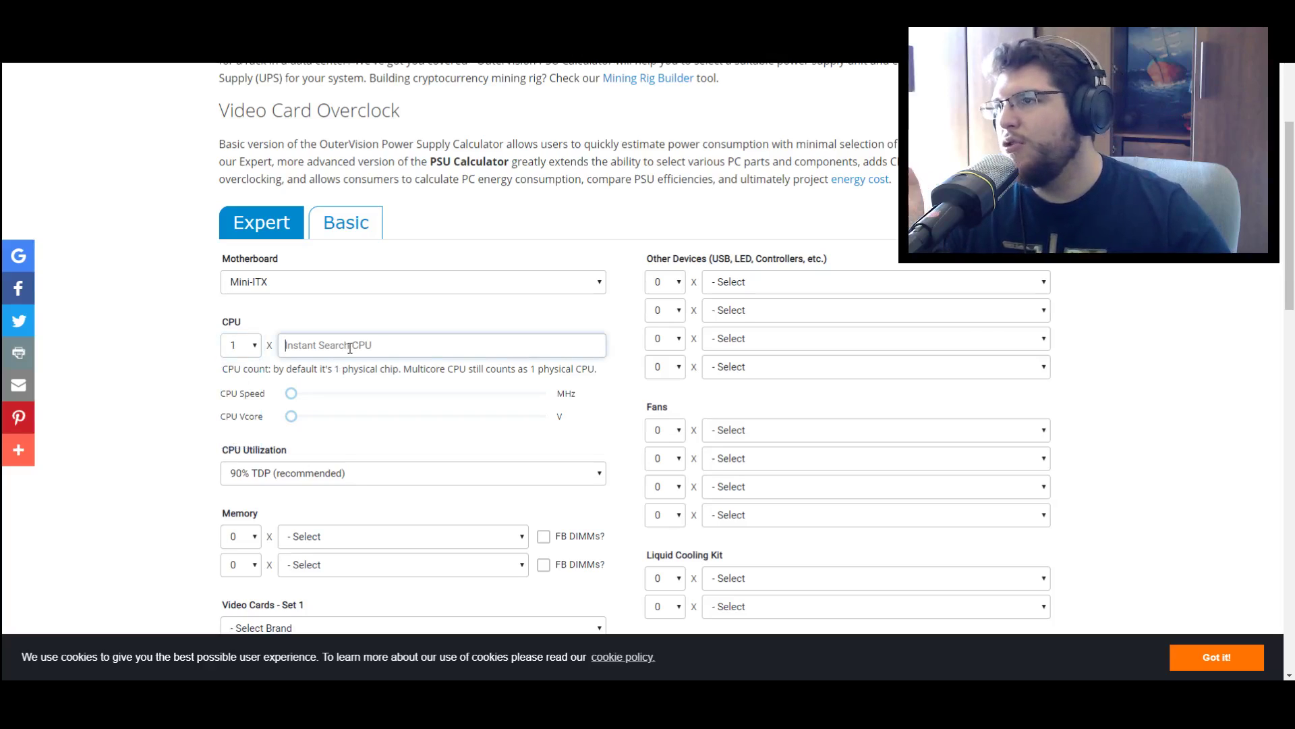
{"action": "type", "text": "ryze"}
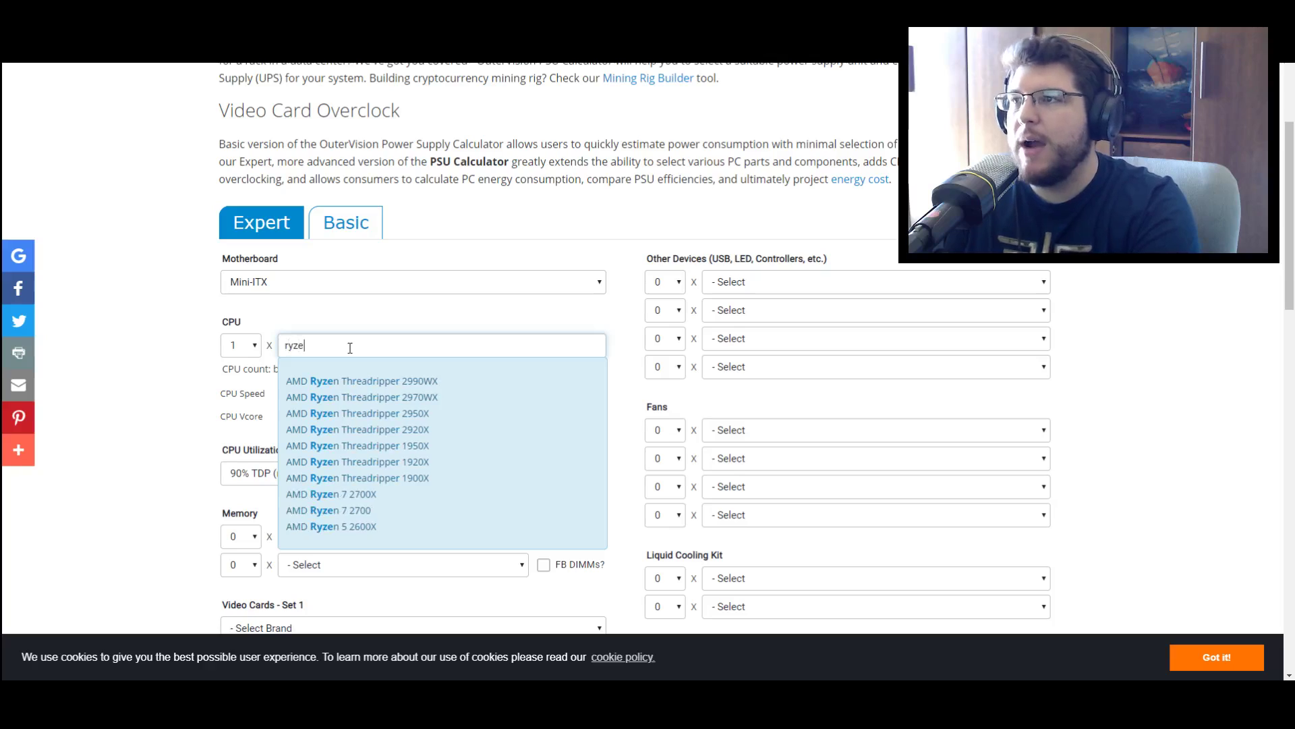
{"action": "type", "text": "n 5 2600"}
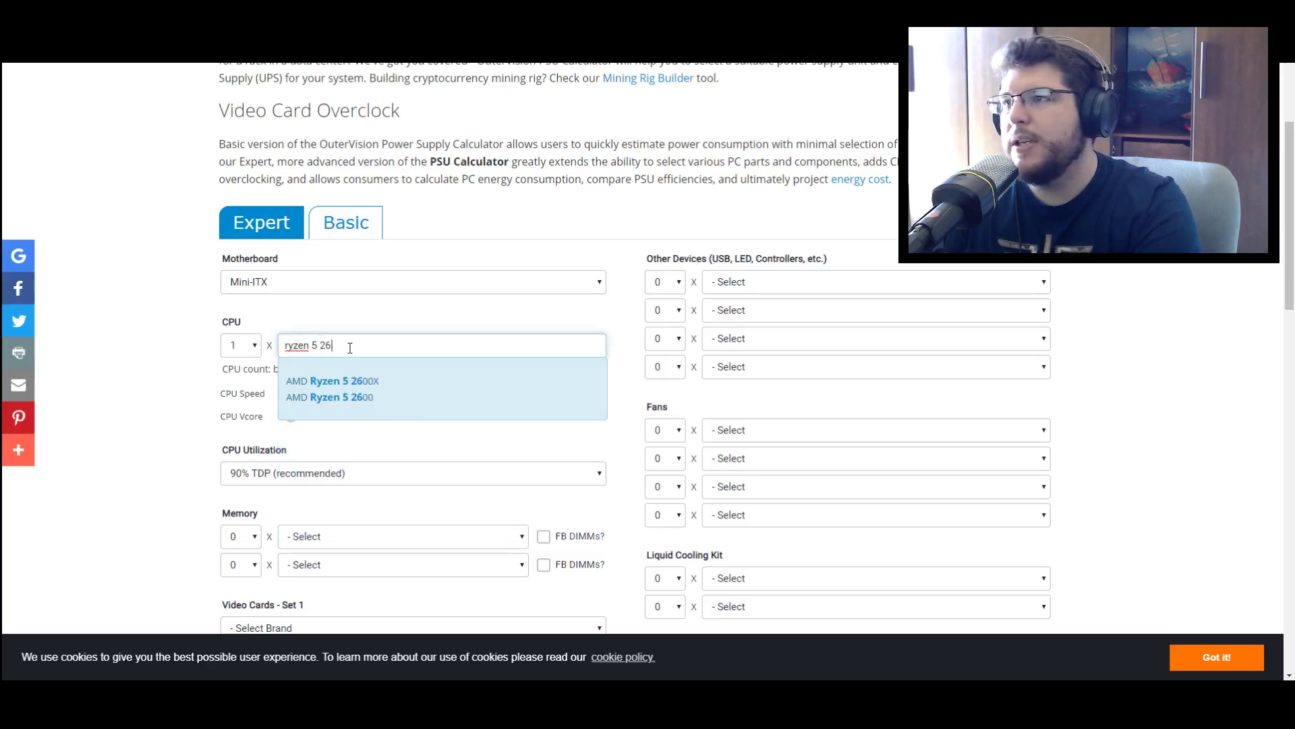
{"action": "left_click", "coordinate": [304, 396]}
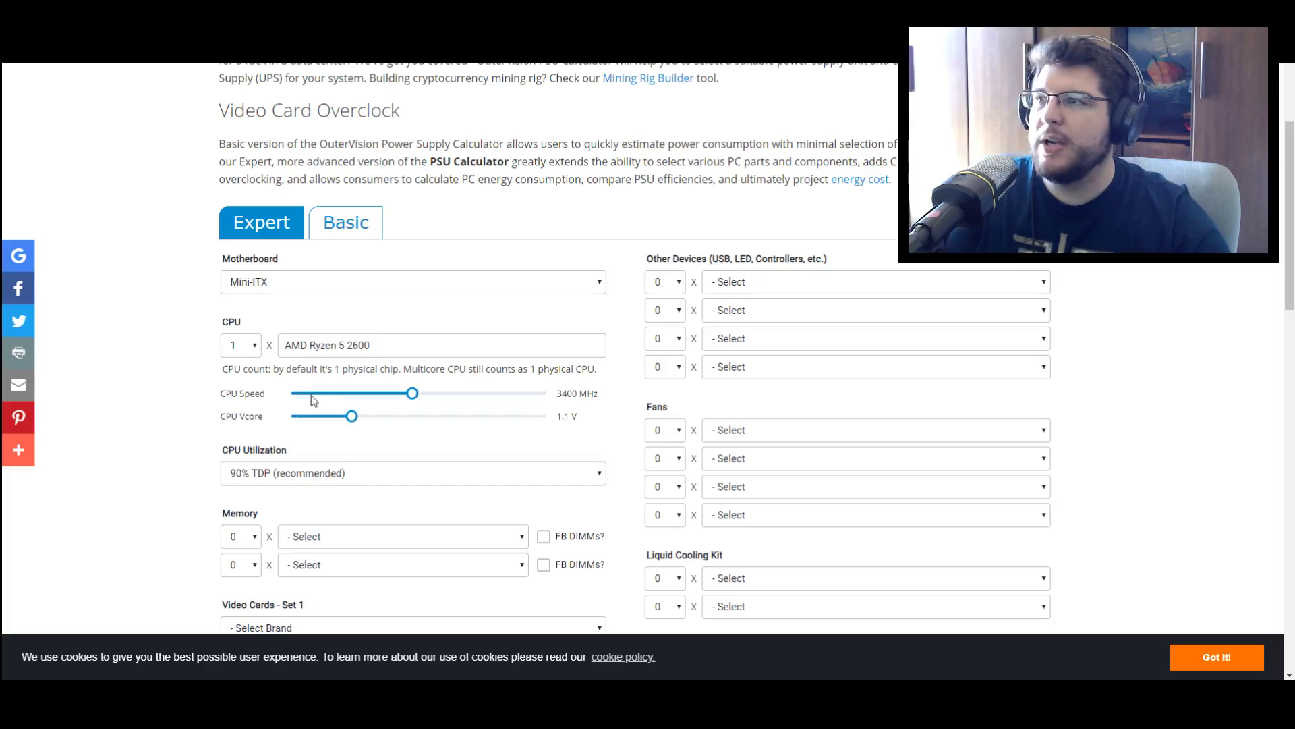
- Choose 90% TDP (recommended) as the CPU utilization
{"action": "scroll", "coordinate": [438, 330], "scroll_direction": "down", "scroll_amount": 2}
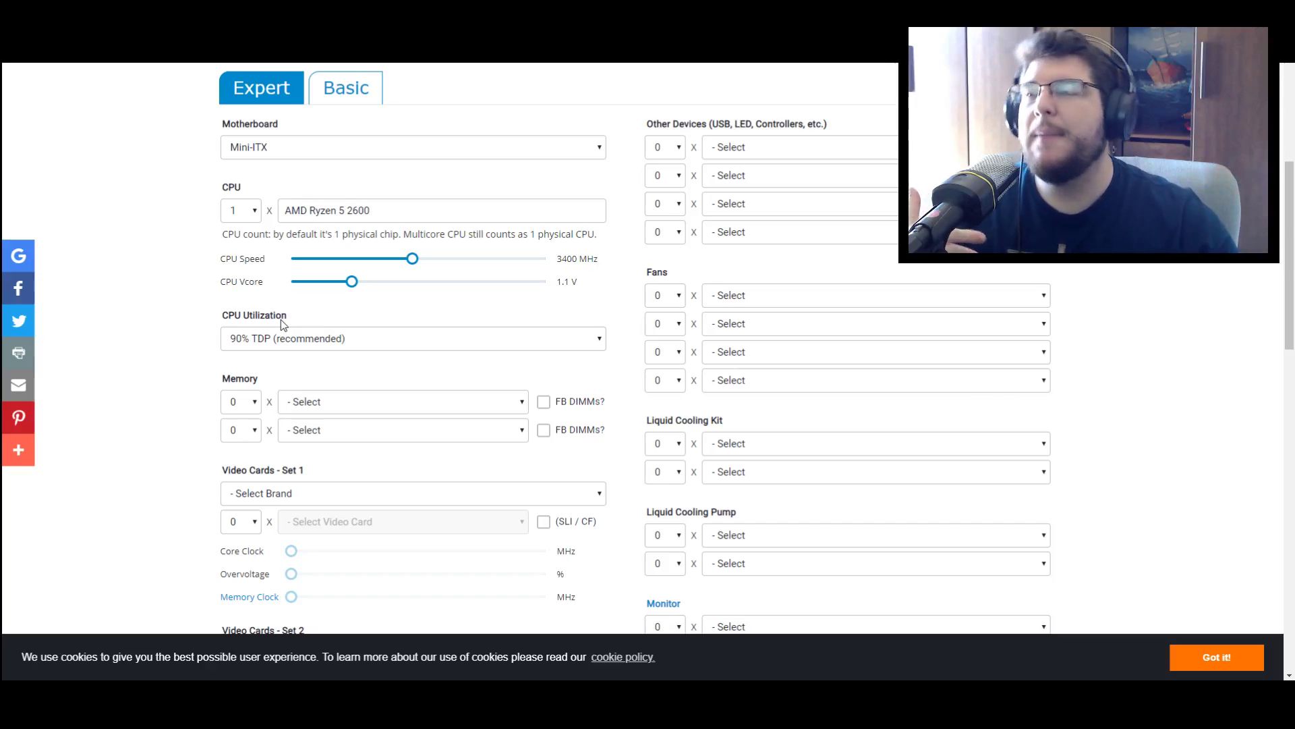
{"action": "left_click", "coordinate": [314, 336]}
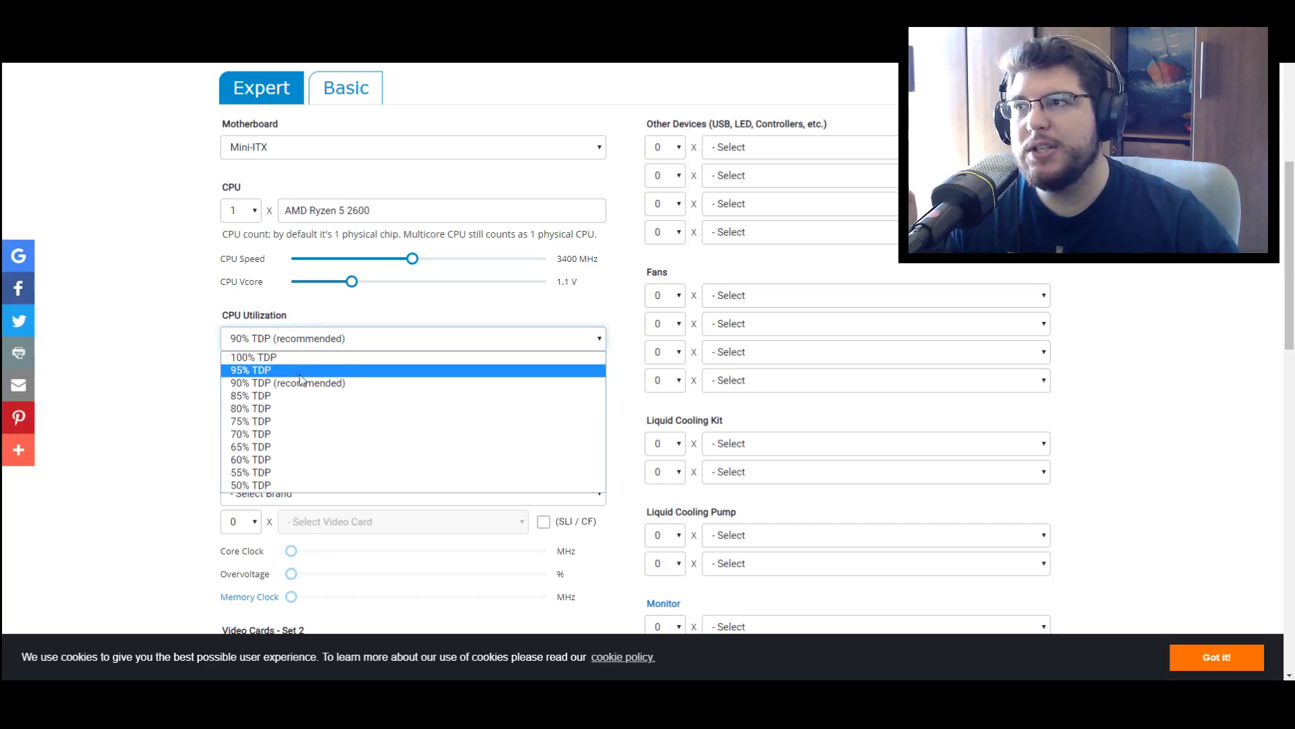
{"action": "left_click", "coordinate": [277, 384]}
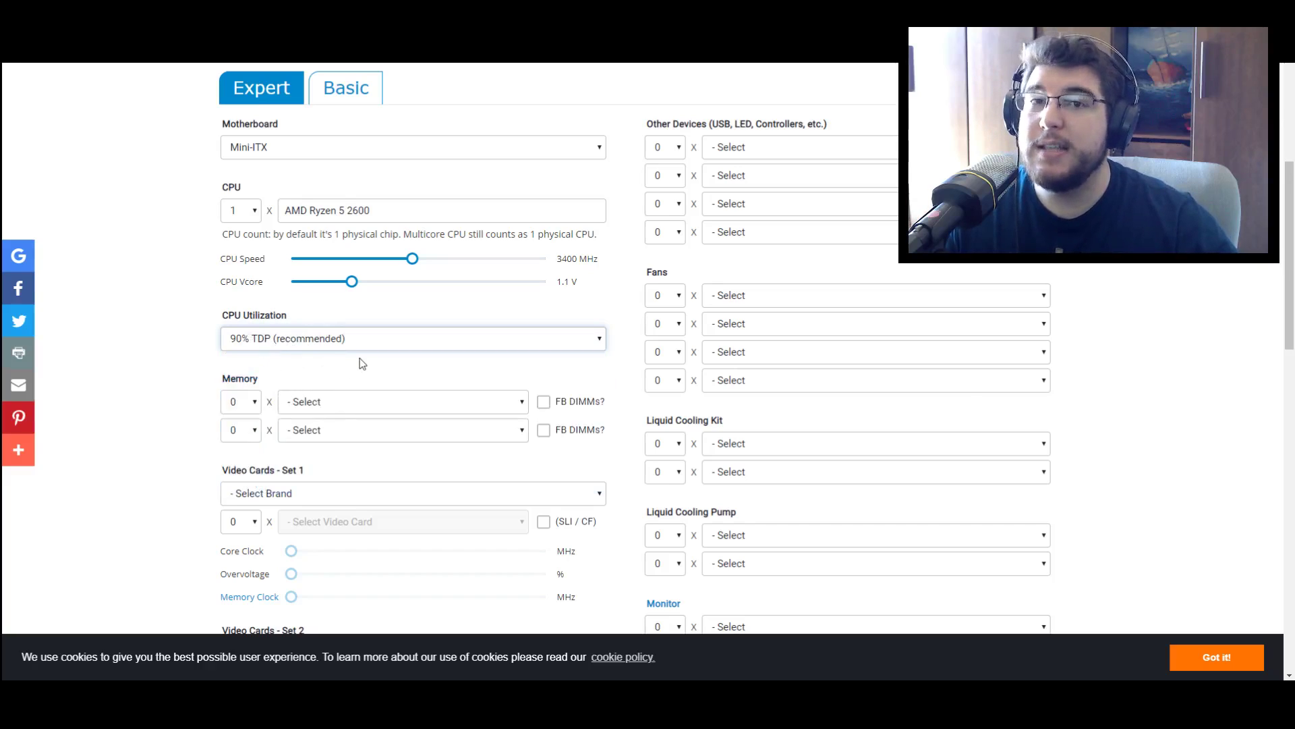
- Set the first memory entry to two 8GB DDR4 modules
{"action": "left_click", "coordinate": [250, 408]}
{"action": "left_click", "coordinate": [237, 443]}
{"action": "left_click", "coordinate": [292, 407]}
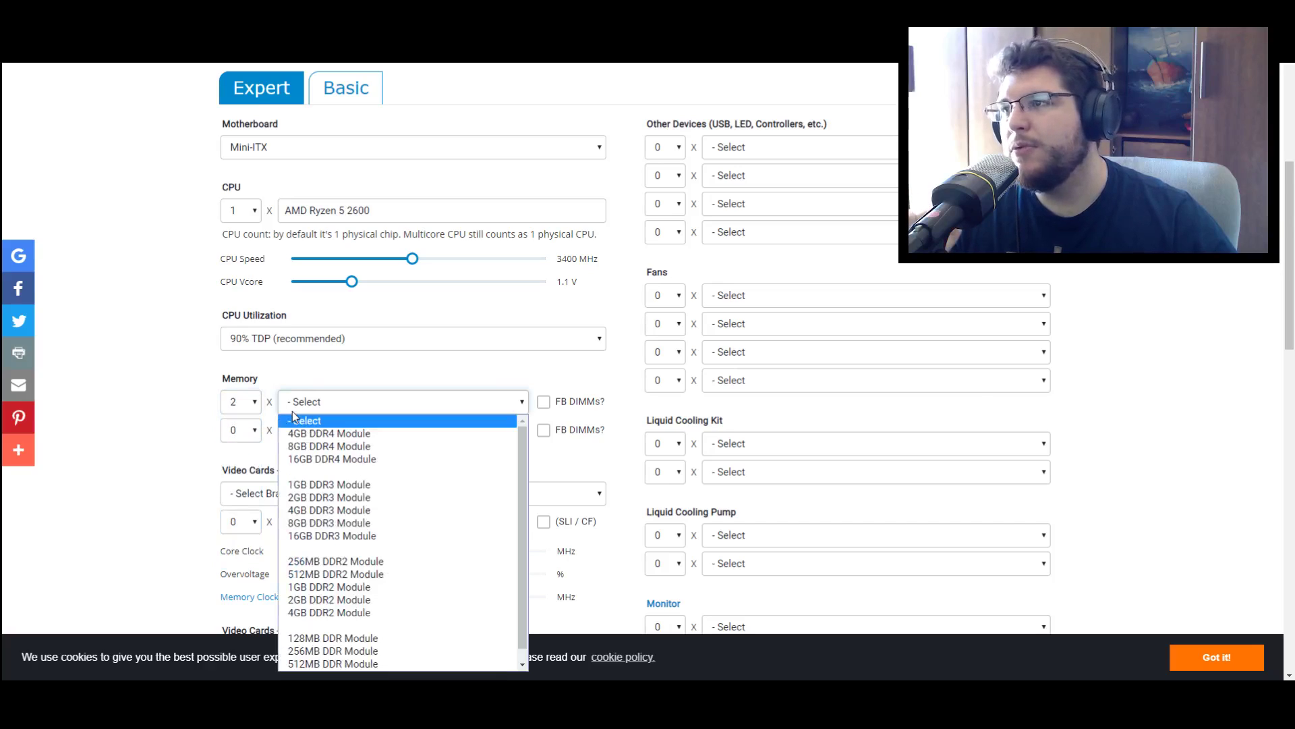
{"action": "left_click", "coordinate": [333, 448]}
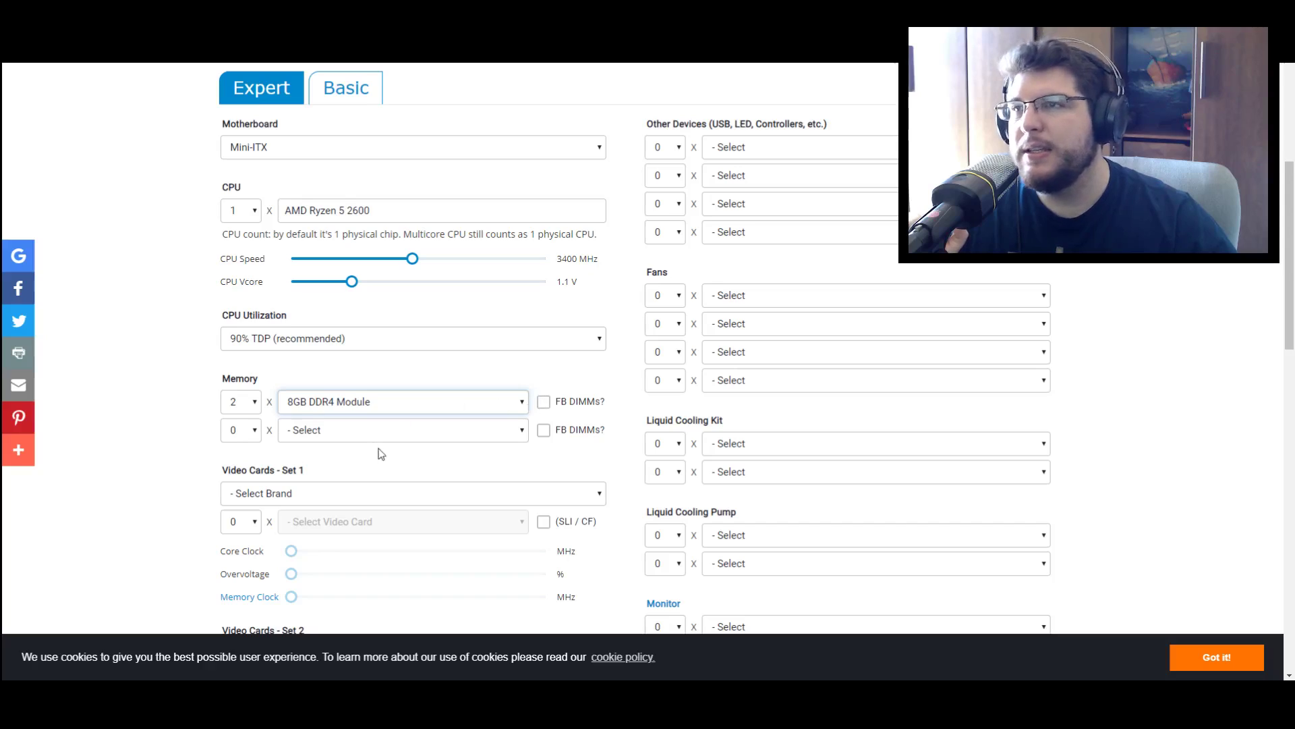
- Choose NVIDIA as the brand for video card set 1 and select one GeForce GTX 970
{"action": "scroll", "coordinate": [375, 447], "scroll_direction": "down", "scroll_amount": 3}
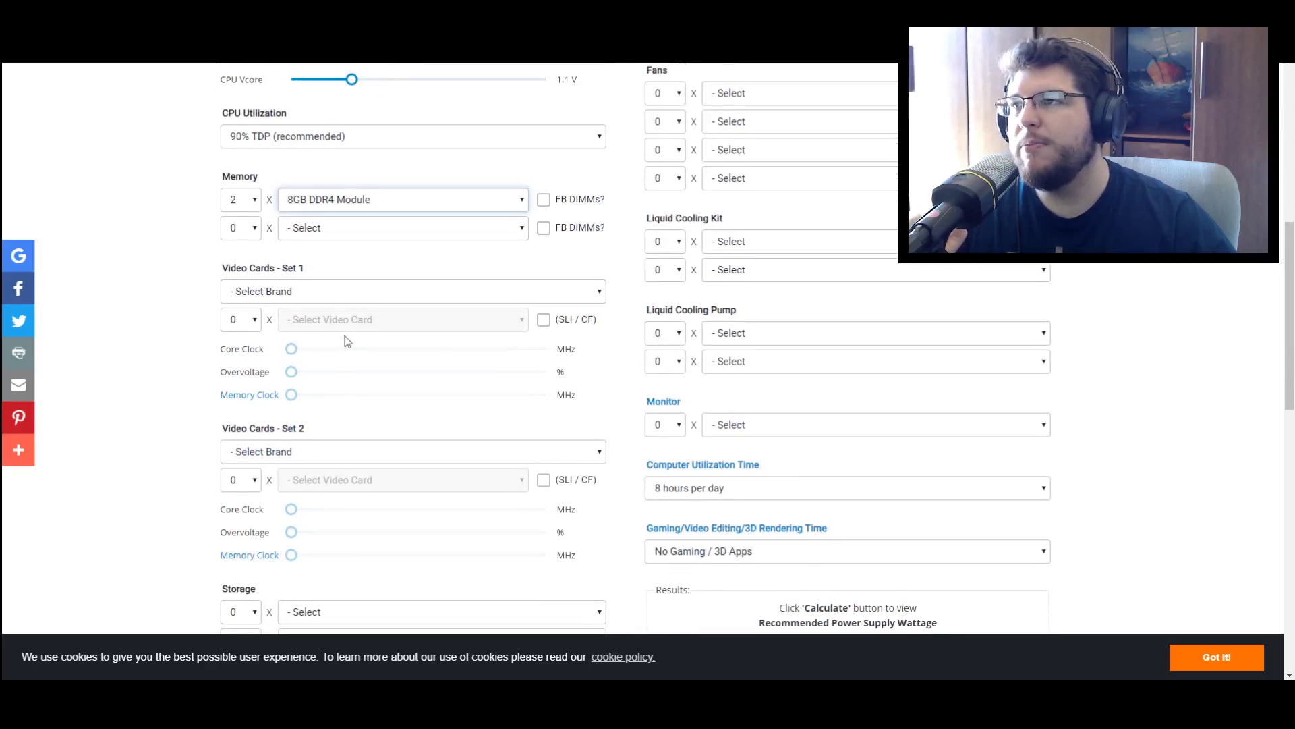
{"action": "left_click", "coordinate": [328, 297]}
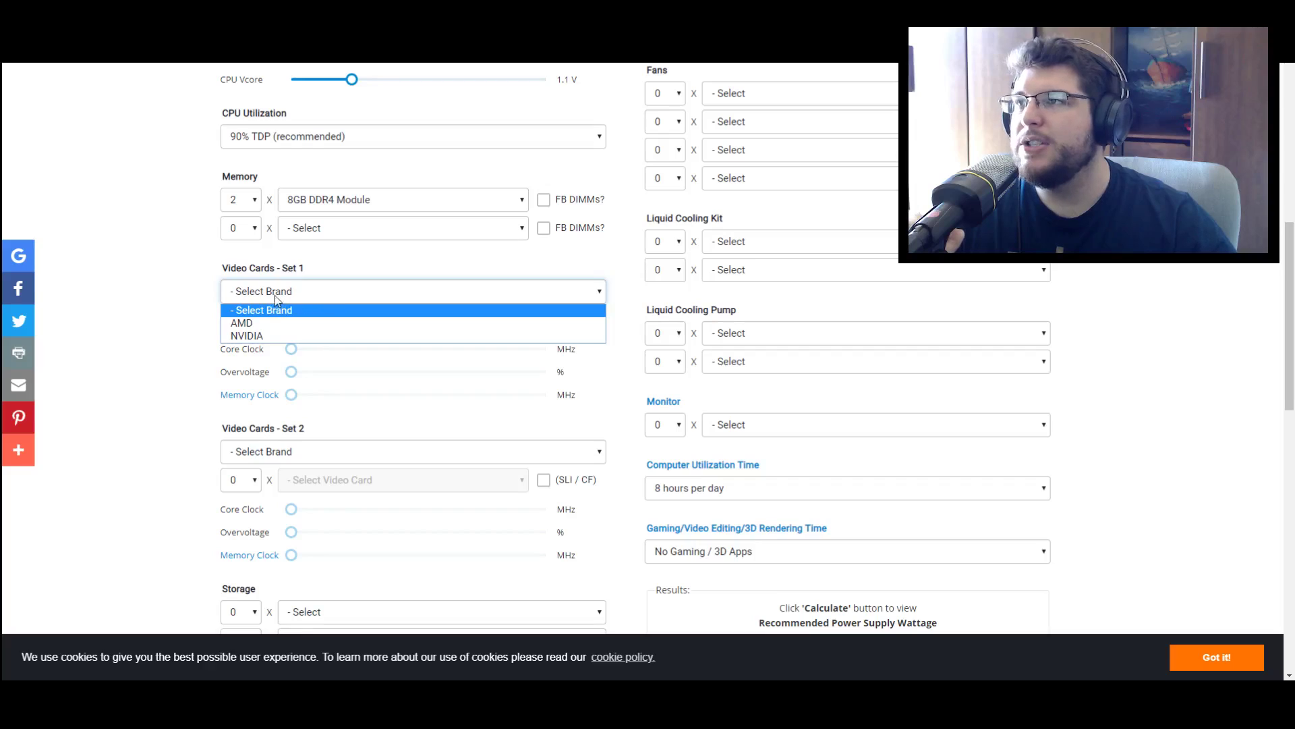
{"action": "left_click", "coordinate": [253, 336]}
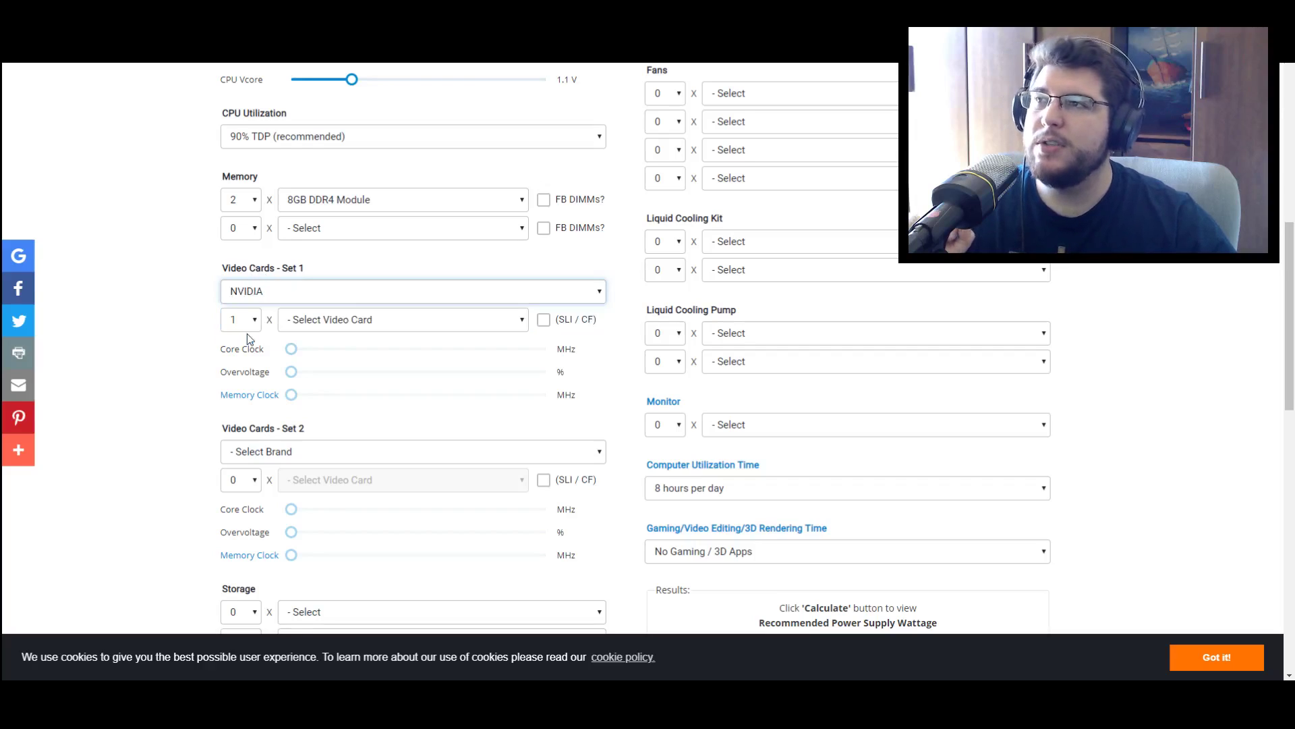
{"action": "left_click", "coordinate": [316, 321]}
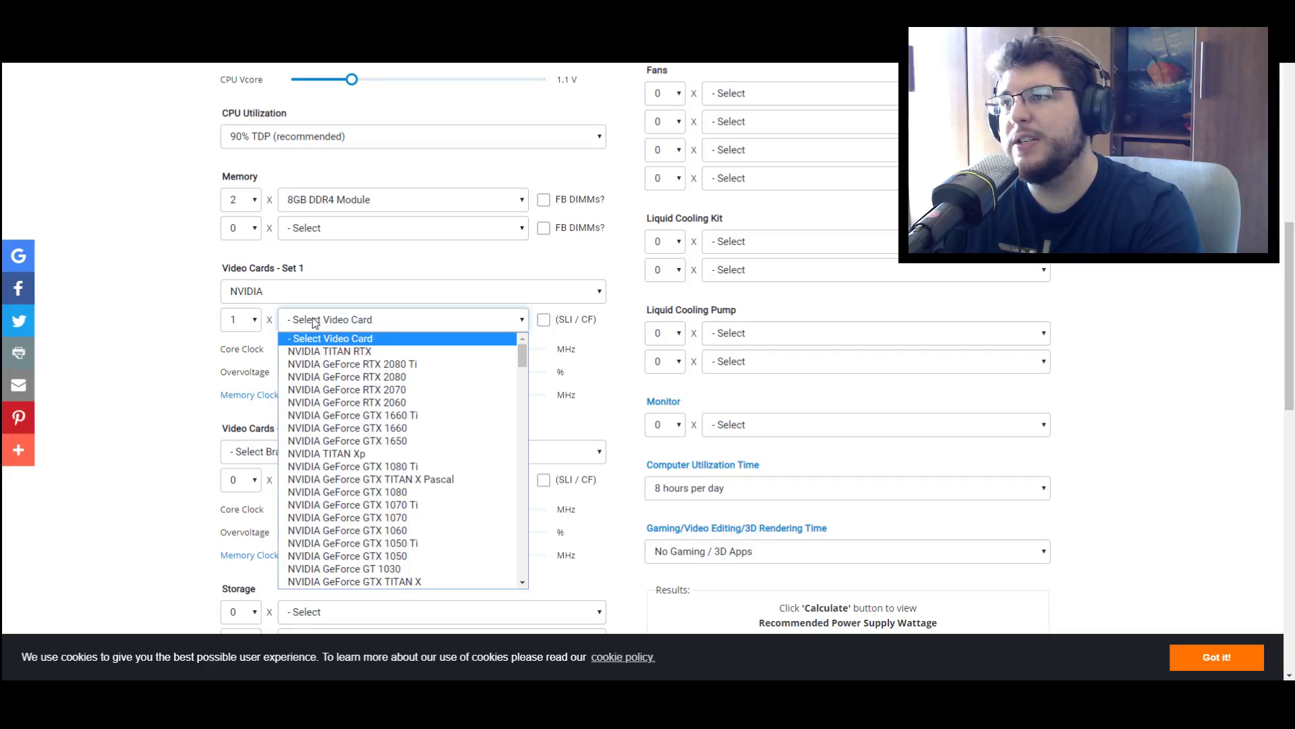
{"action": "scroll", "coordinate": [425, 451], "scroll_direction": "down", "scroll_amount": 8}
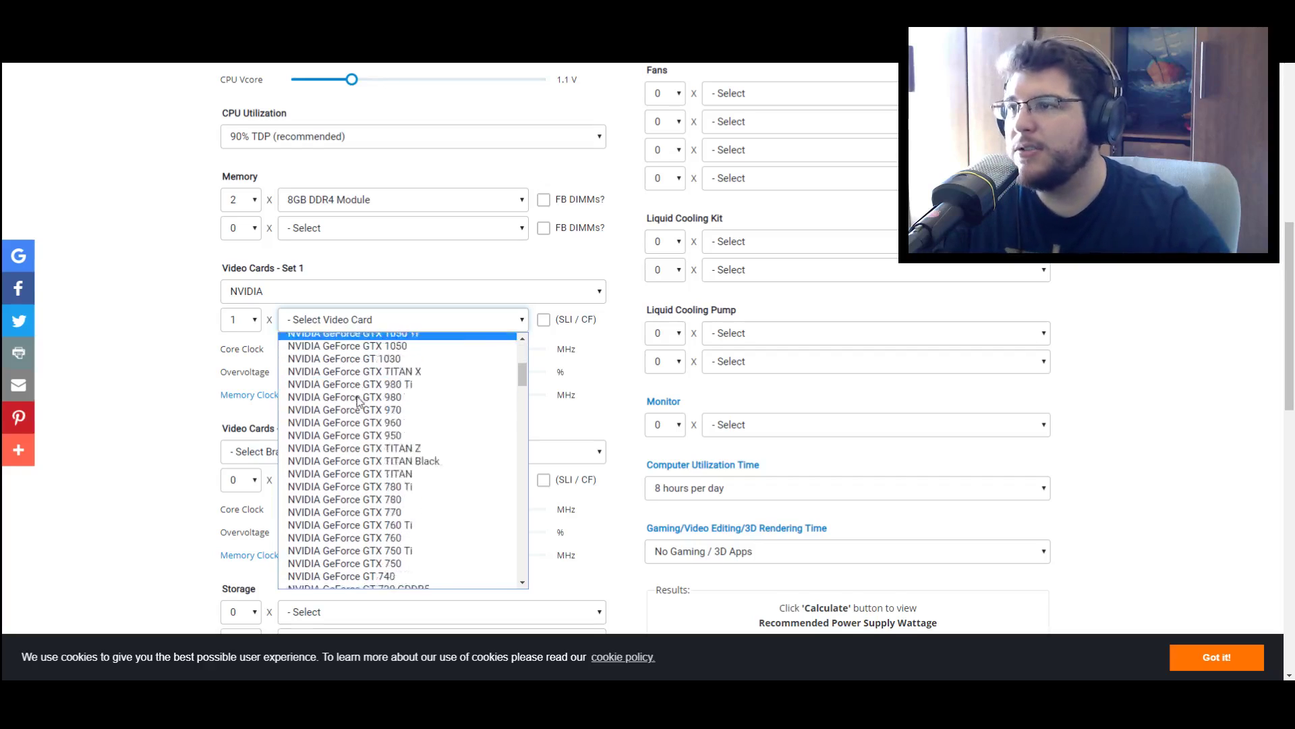
{"action": "scroll", "coordinate": [425, 448], "scroll_direction": "up", "scroll_amount": 5}
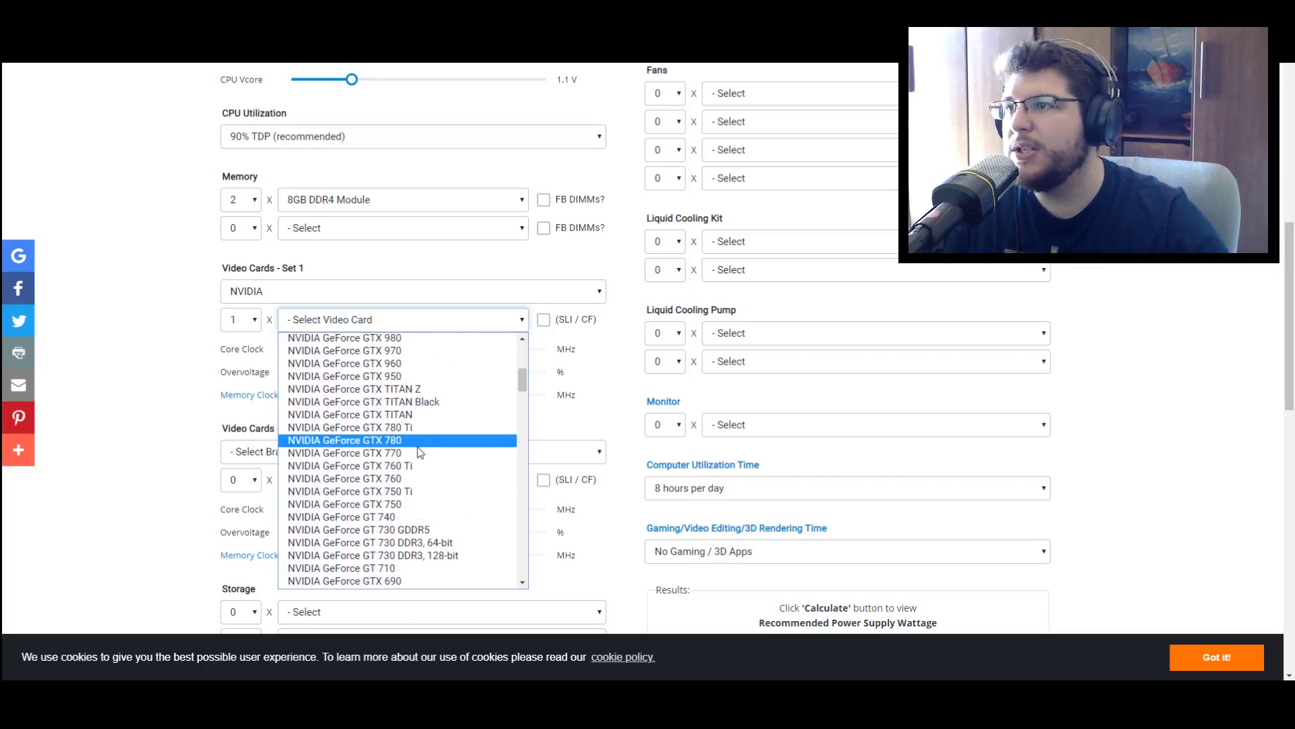
{"action": "left_click", "coordinate": [421, 359]}
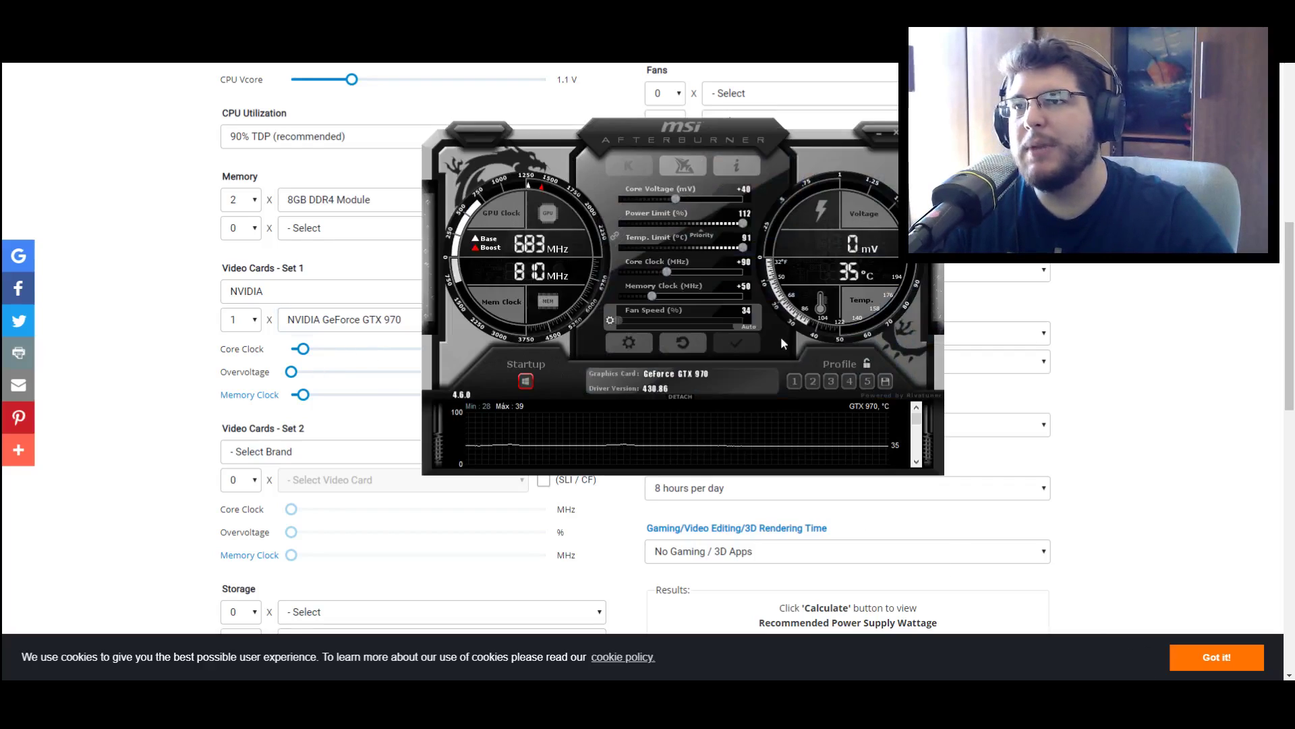
- Check the overclock in MSI Afterburner and set the GTX 970's core clock to 1092 MHz and memory clock to 1800 MHz in the calculator
{"action": "left_click_drag", "start_coordinate": [720, 128], "coordinate": [880, 119]}
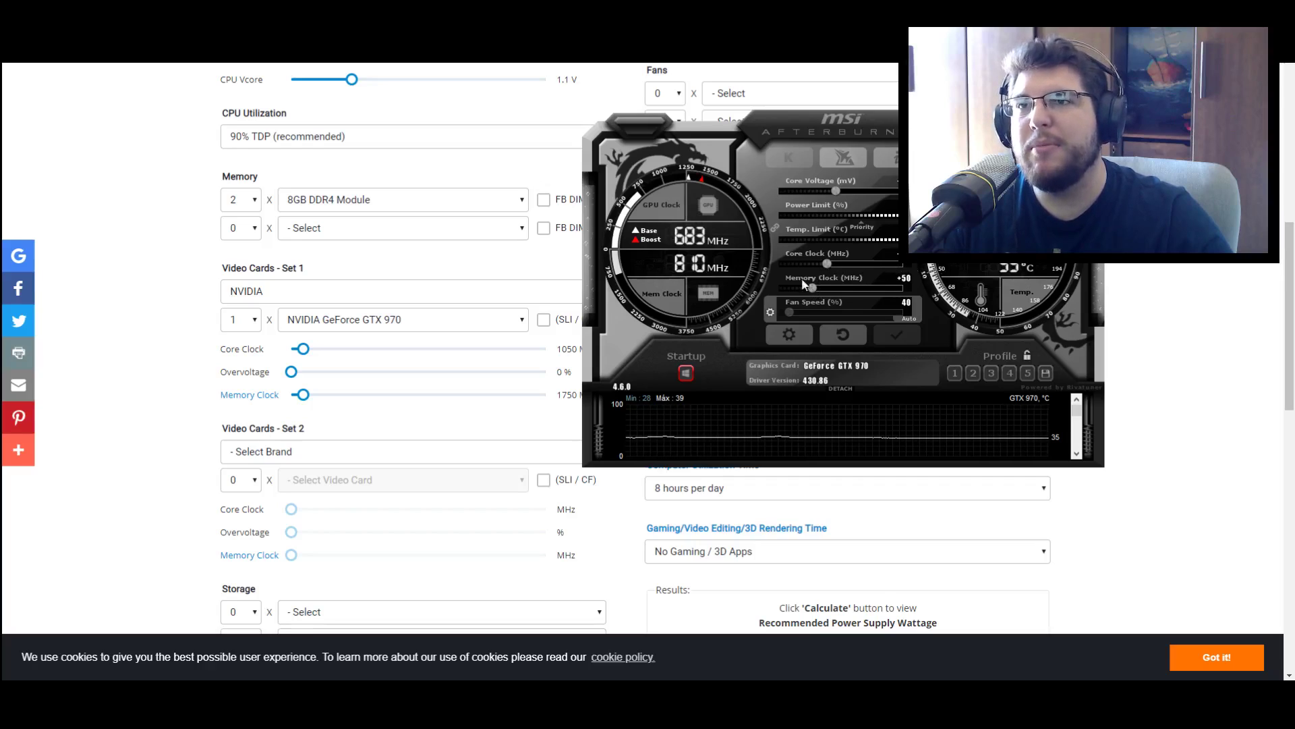
{"action": "left_click", "coordinate": [442, 373]}
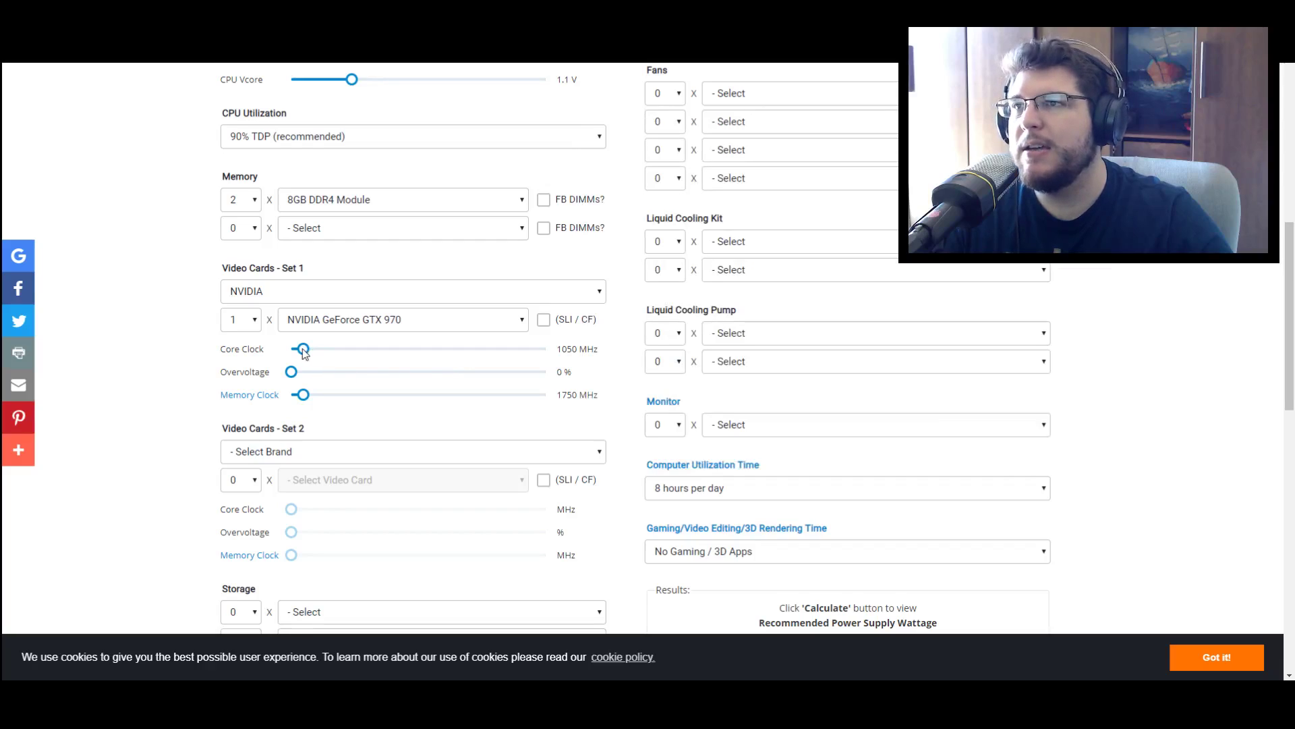
{"action": "left_click_drag", "start_coordinate": [302, 351], "coordinate": [313, 351]}
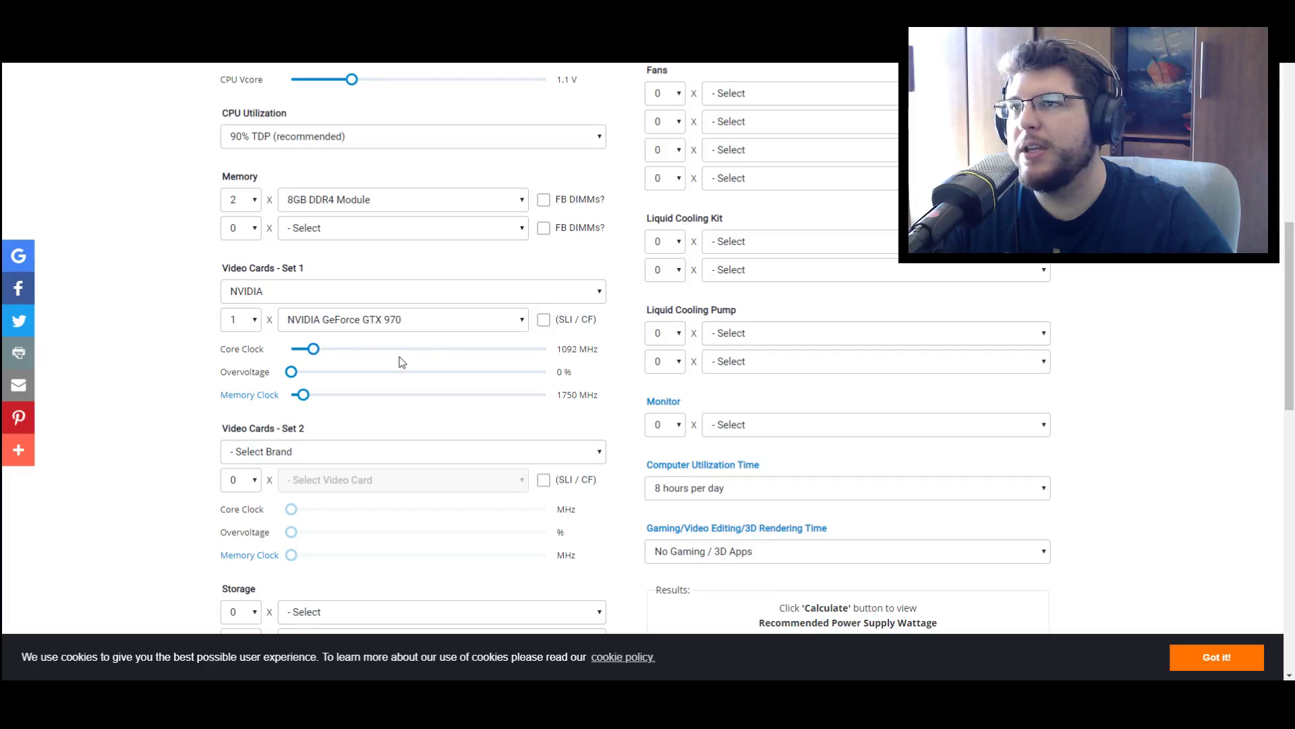
{"action": "left_click", "coordinate": [443, 326]}
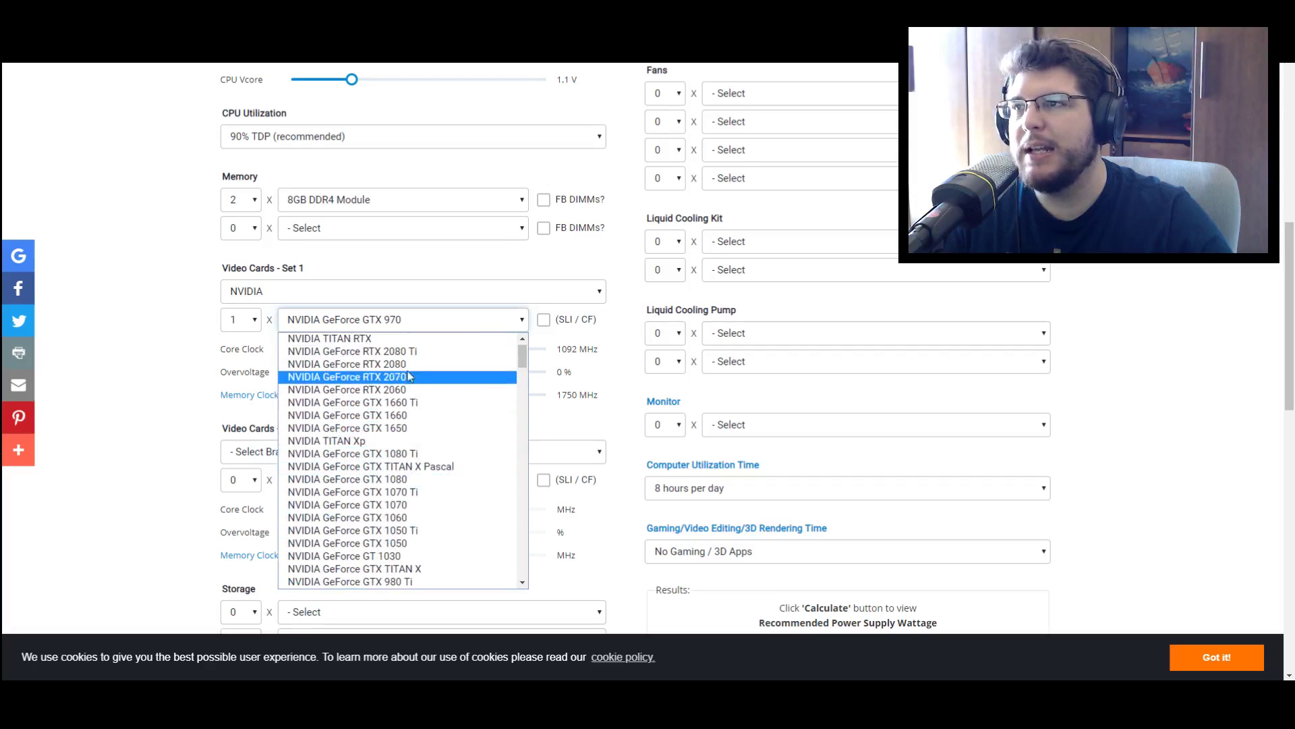
{"action": "scroll", "coordinate": [419, 513], "scroll_direction": "down", "scroll_amount": 3}
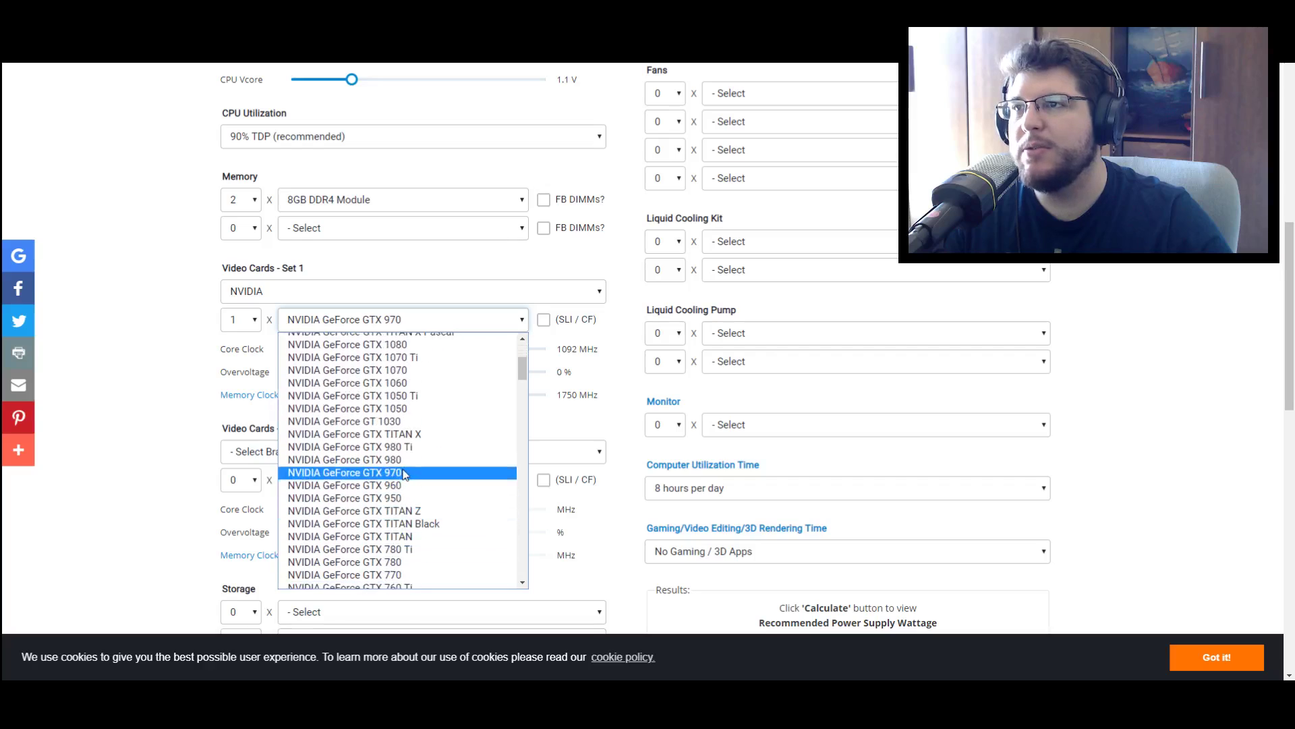
{"action": "left_click", "coordinate": [407, 475]}
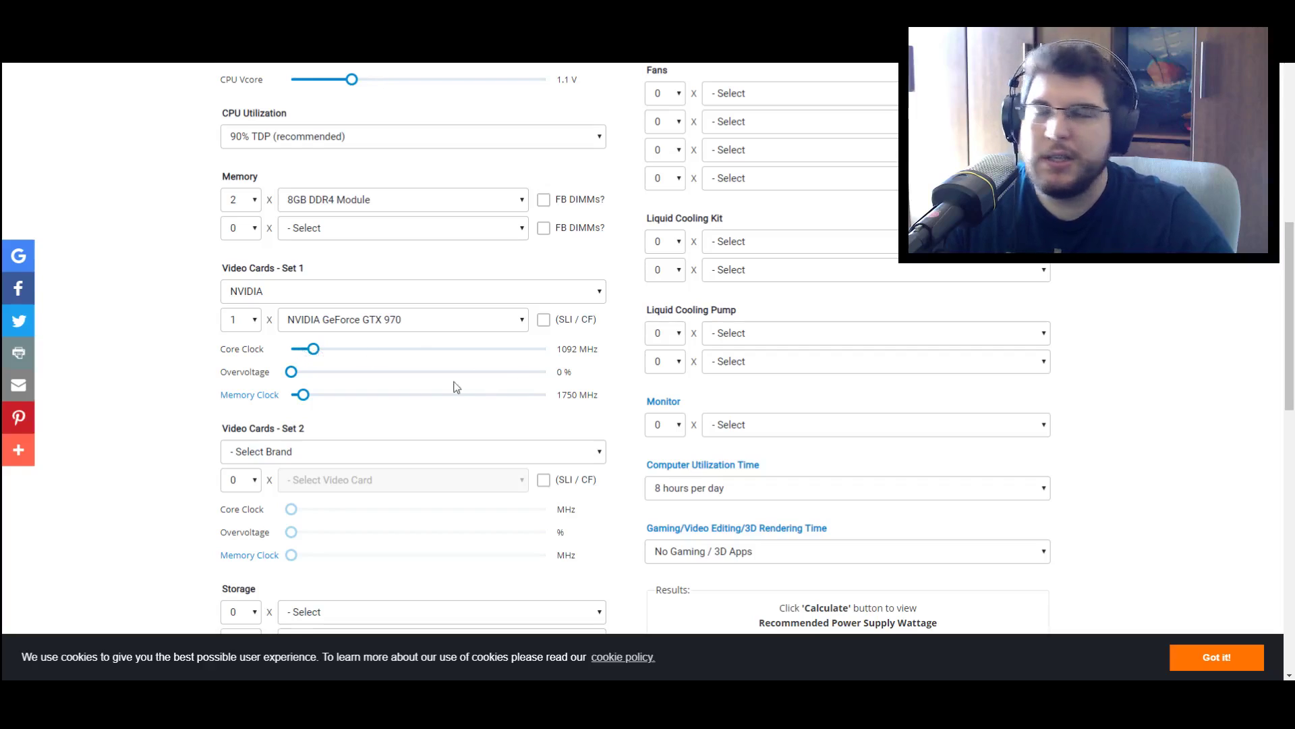
{"action": "left_click_drag", "start_coordinate": [307, 400], "coordinate": [320, 400]}
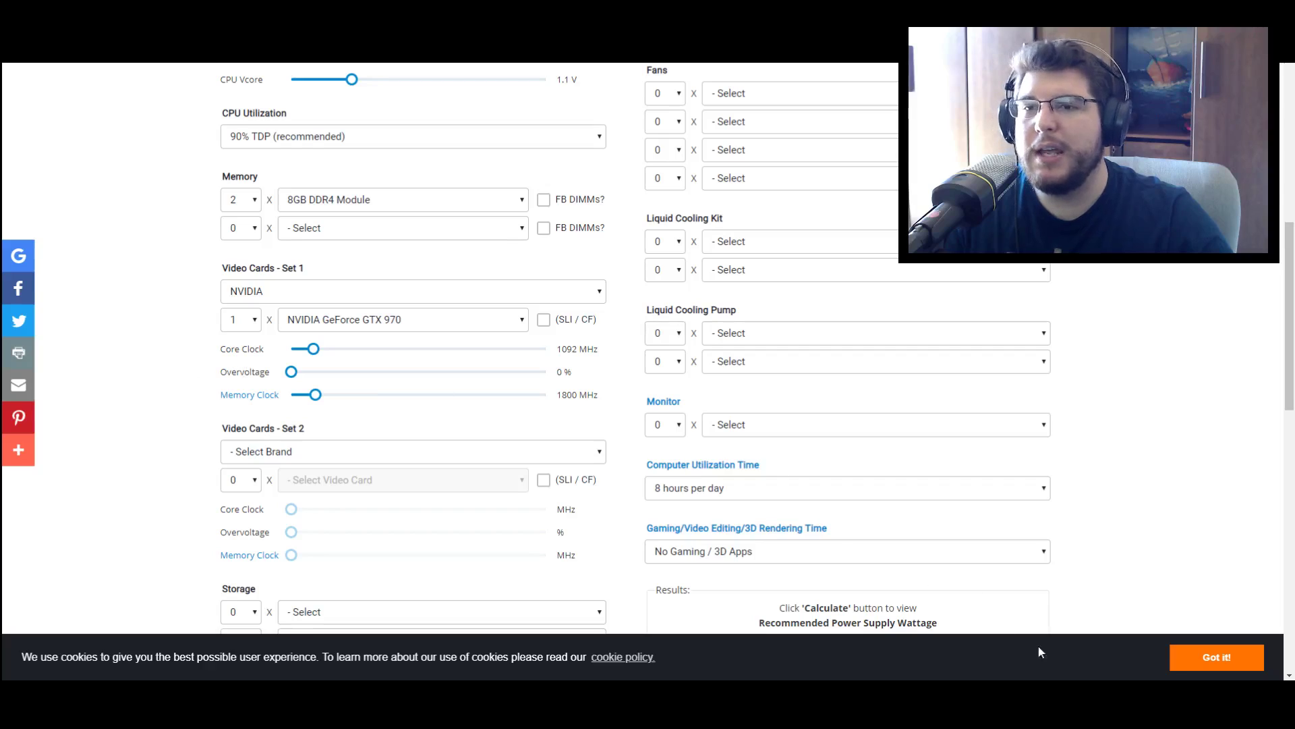
- Check the core voltage in MSI Afterburner and set the GTX 970's overvoltage to 10 % in the calculator
{"action": "key", "text": "alt+Tab"}
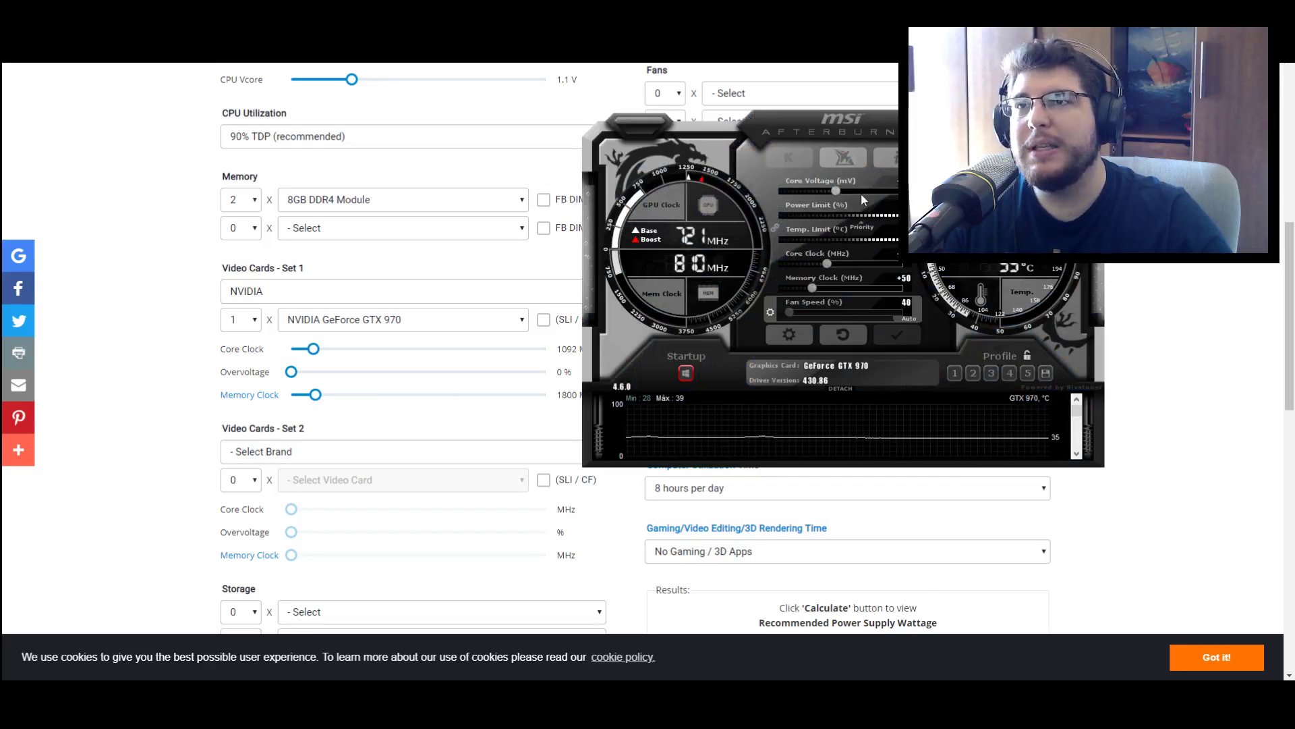
{"action": "key", "text": "alt+Tab"}
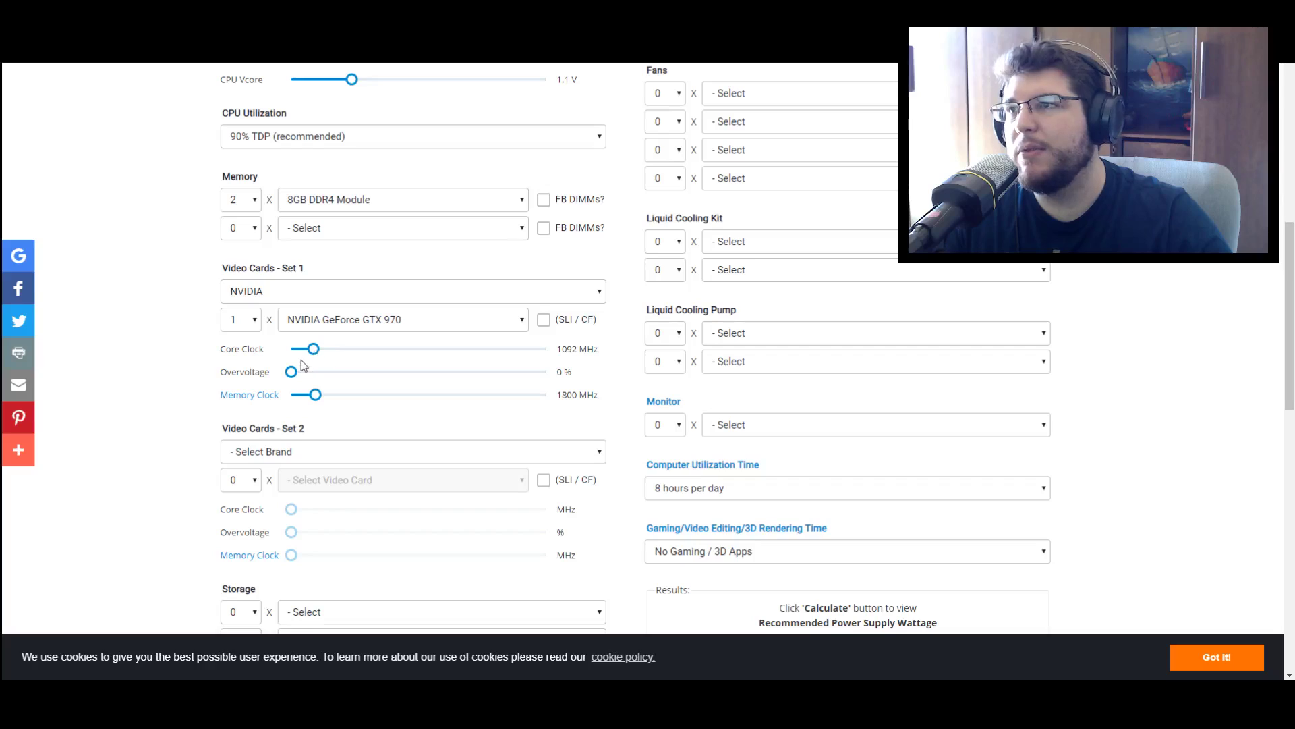
{"action": "left_click_drag", "start_coordinate": [290, 371], "coordinate": [328, 376]}
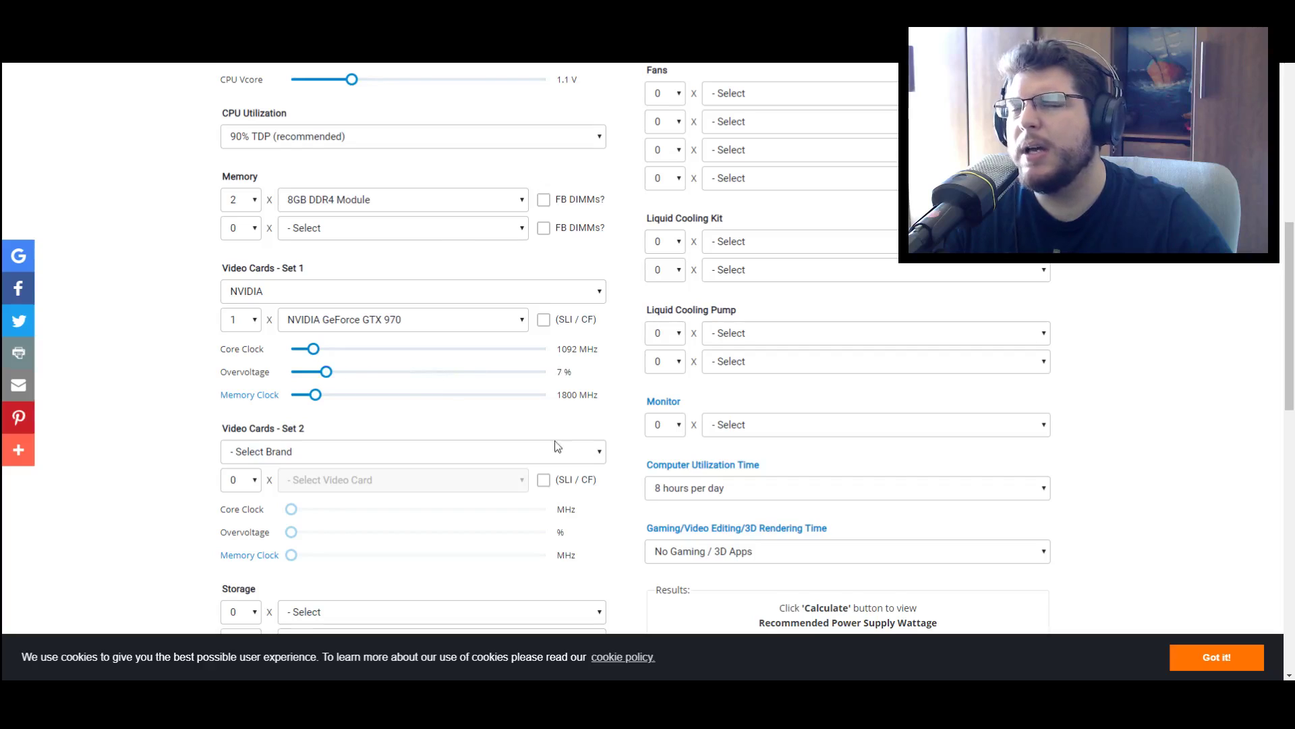
{"action": "key", "text": "alt+Tab"}
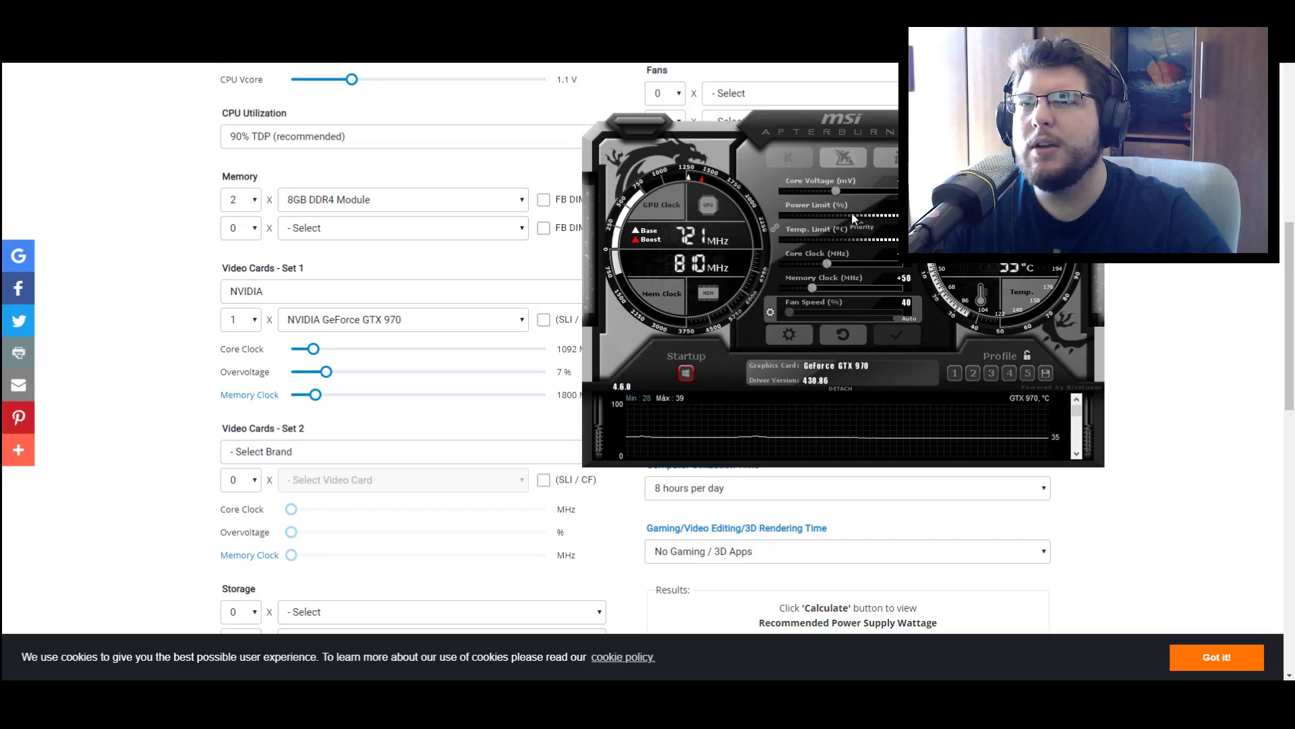
{"action": "mouse_move", "coordinate": [834, 194]}
{"action": "left_mouse_down"}
{"action": "mouse_move", "coordinate": [789, 194]}
{"action": "mouse_move", "coordinate": [838, 192]}
{"action": "left_mouse_up"}
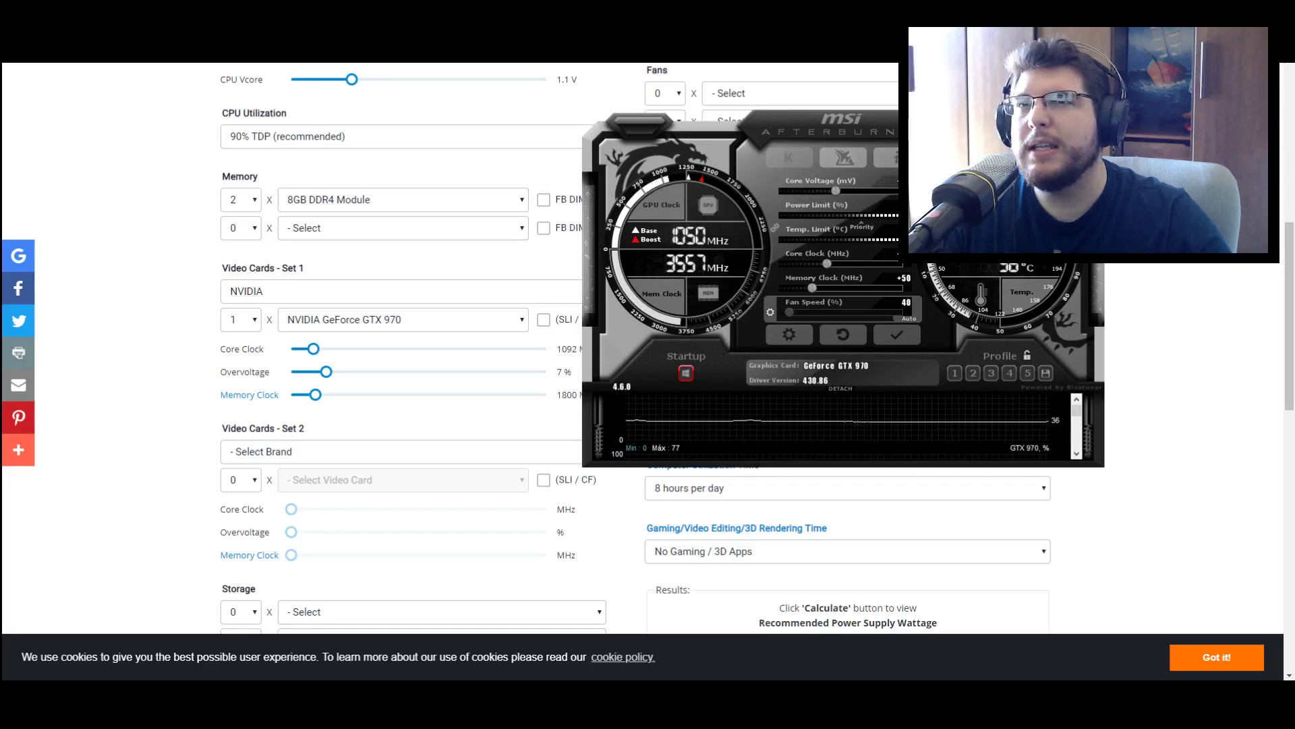
{"action": "key", "text": "alt+Tab"}
{"action": "left_click_drag", "start_coordinate": [327, 372], "coordinate": [344, 376]}
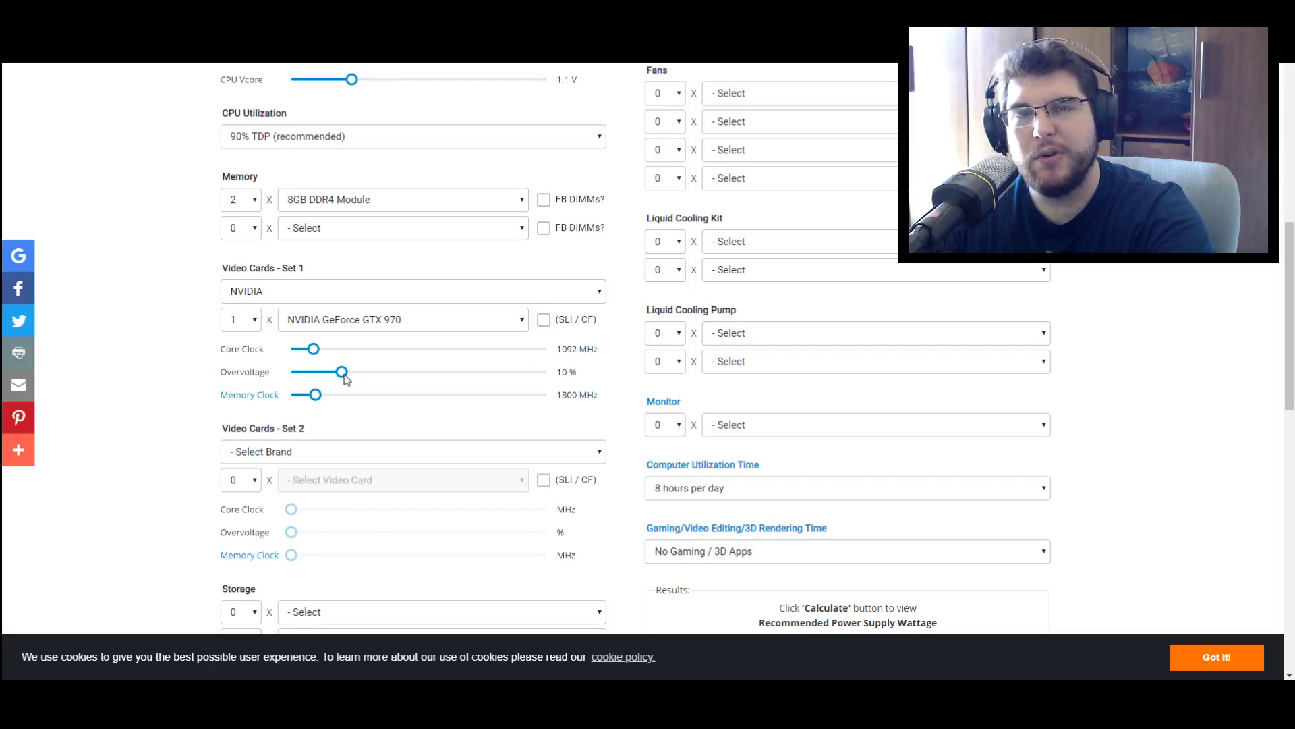
- Switch video card set 1 to the AMD brand and select an AMD card
{"action": "left_click", "coordinate": [333, 291]}
{"action": "left_click", "coordinate": [253, 325]}
{"action": "left_click", "coordinate": [285, 294]}
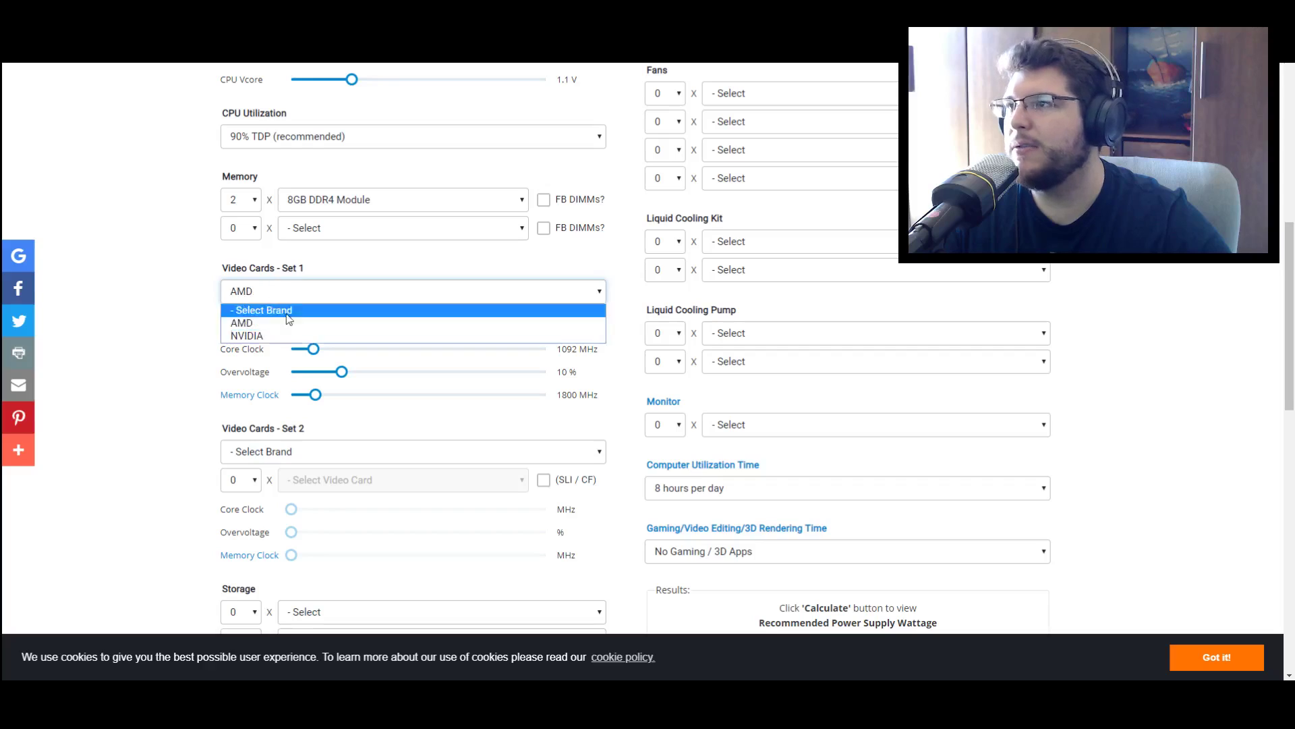
{"action": "left_click", "coordinate": [289, 324]}
{"action": "left_click", "coordinate": [343, 319]}
{"action": "left_click", "coordinate": [334, 427]}
- Switch video card set 1 back to NVIDIA and reselect the GeForce GTX 970 with its default clocks
{"action": "left_click", "coordinate": [404, 297]}
{"action": "left_click", "coordinate": [291, 336]}
{"action": "left_click", "coordinate": [317, 319]}
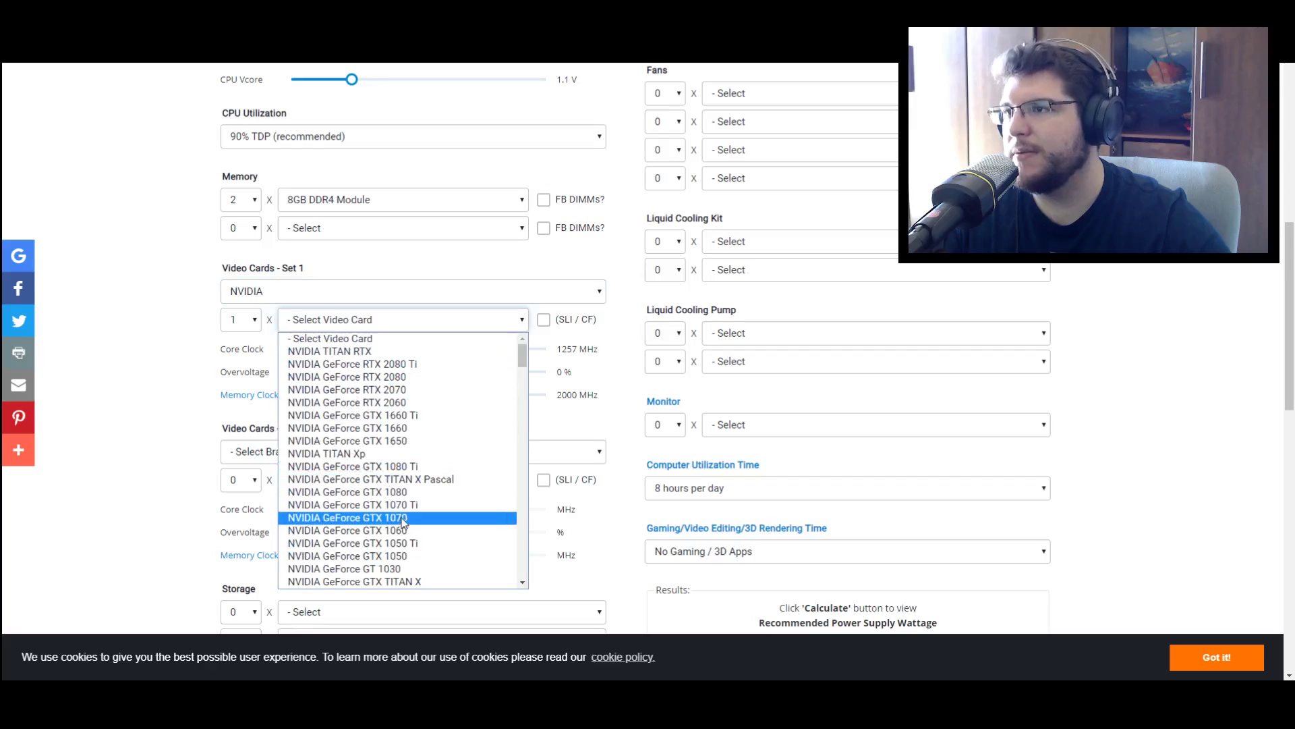
{"action": "scroll", "coordinate": [394, 550], "scroll_direction": "down", "scroll_amount": 2}
{"action": "left_click", "coordinate": [395, 487]}
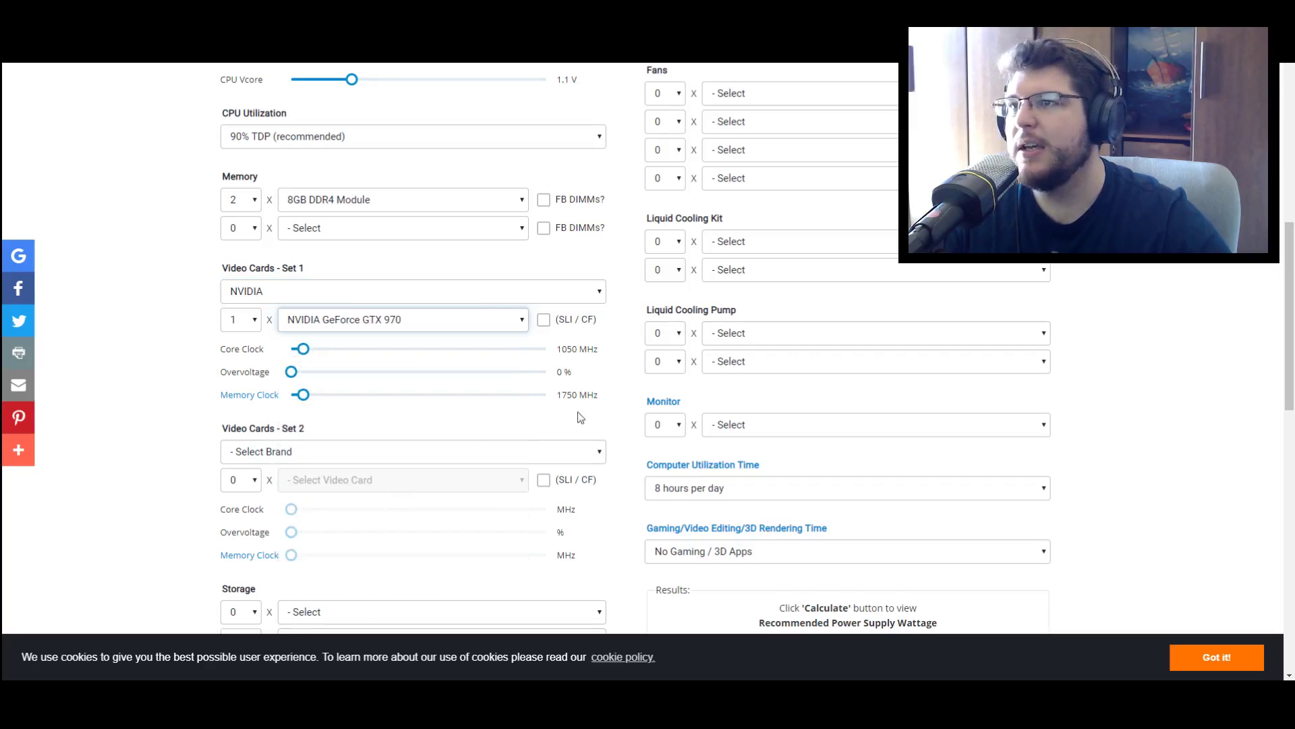
- Set the first storage entry to two SATA 7.2K RPM drives
{"action": "mouse_move", "coordinate": [670, 405]}
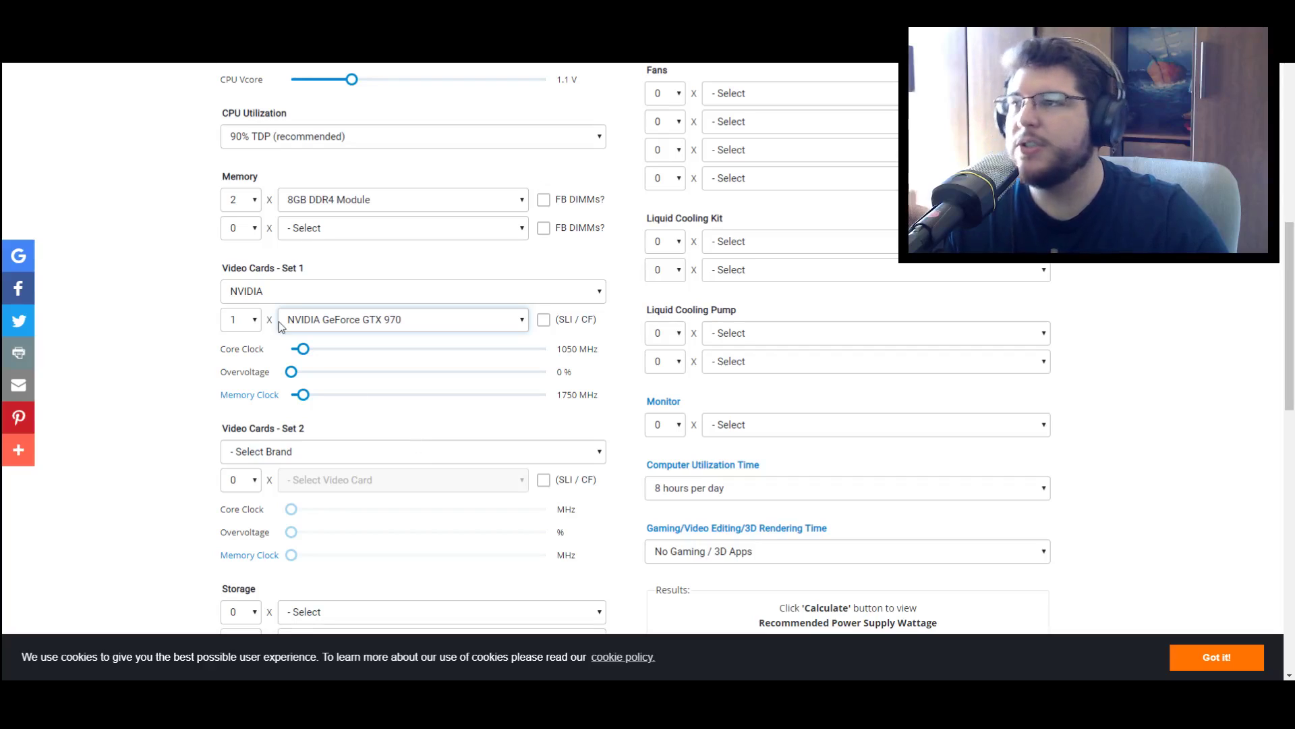
{"action": "scroll", "coordinate": [327, 454], "scroll_direction": "down", "scroll_amount": 3}
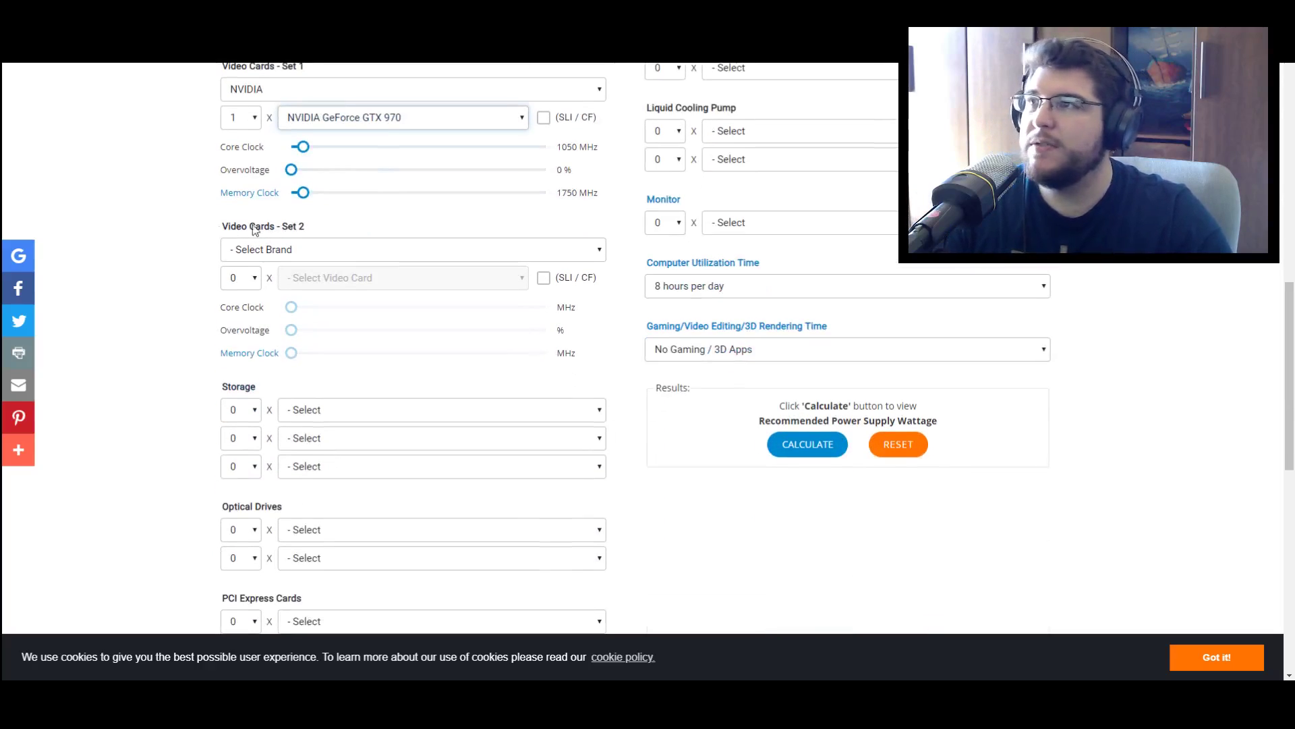
{"action": "scroll", "coordinate": [305, 322], "scroll_direction": "down", "scroll_amount": 1}
{"action": "scroll", "coordinate": [305, 326], "scroll_direction": "down", "scroll_amount": 2}
{"action": "left_click", "coordinate": [247, 279]}
{"action": "left_click", "coordinate": [240, 319]}
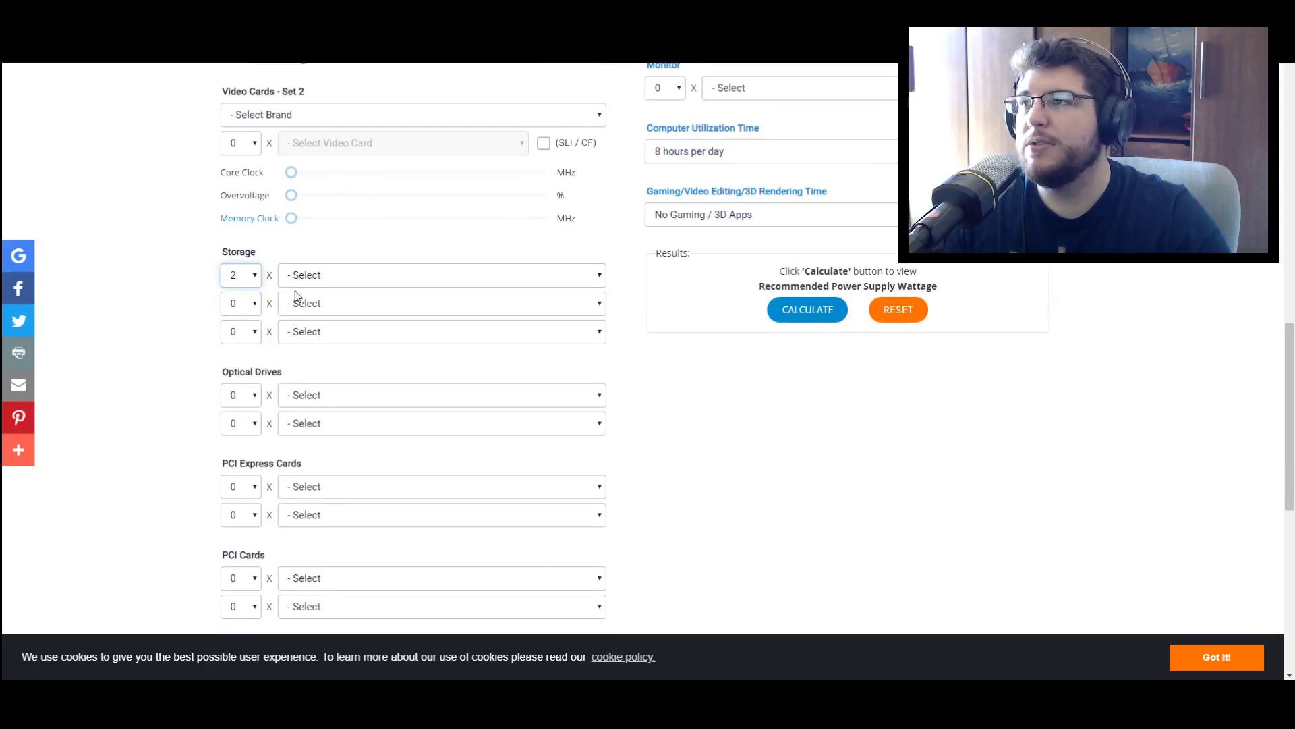
{"action": "left_click", "coordinate": [327, 275]}
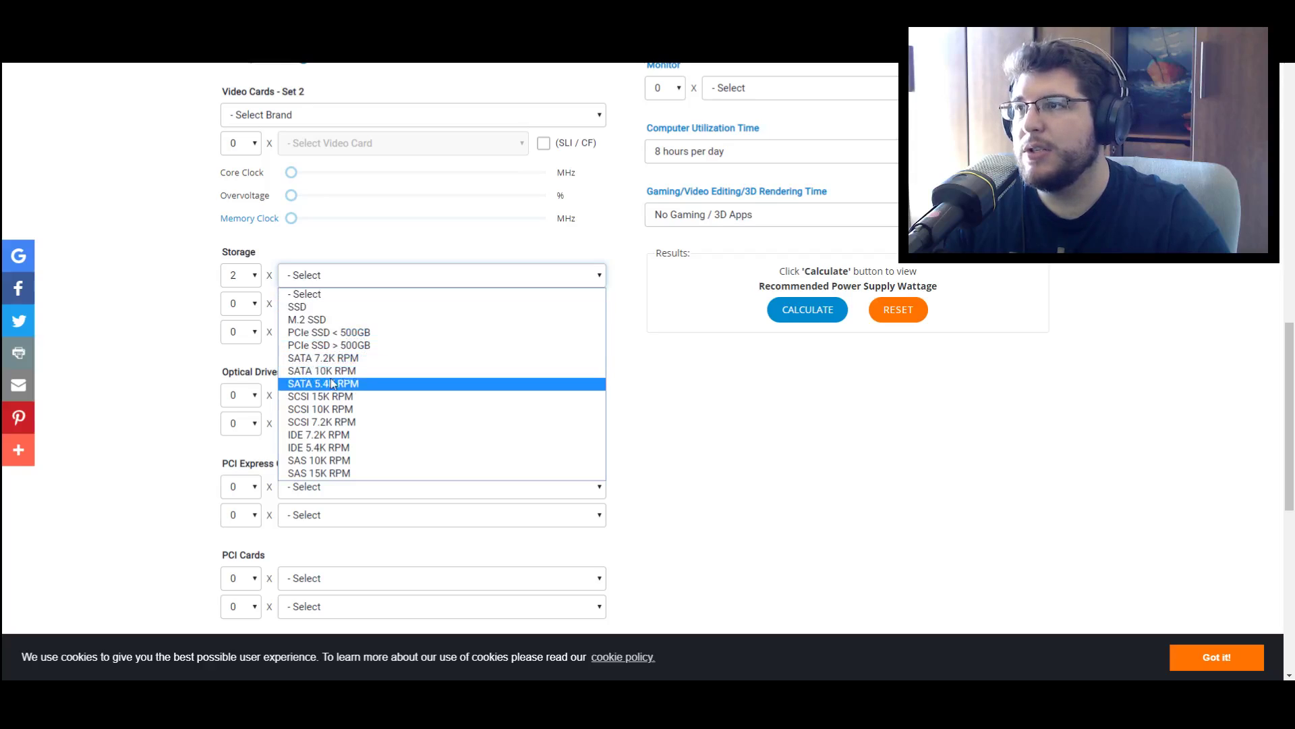
{"action": "left_click", "coordinate": [323, 358]}
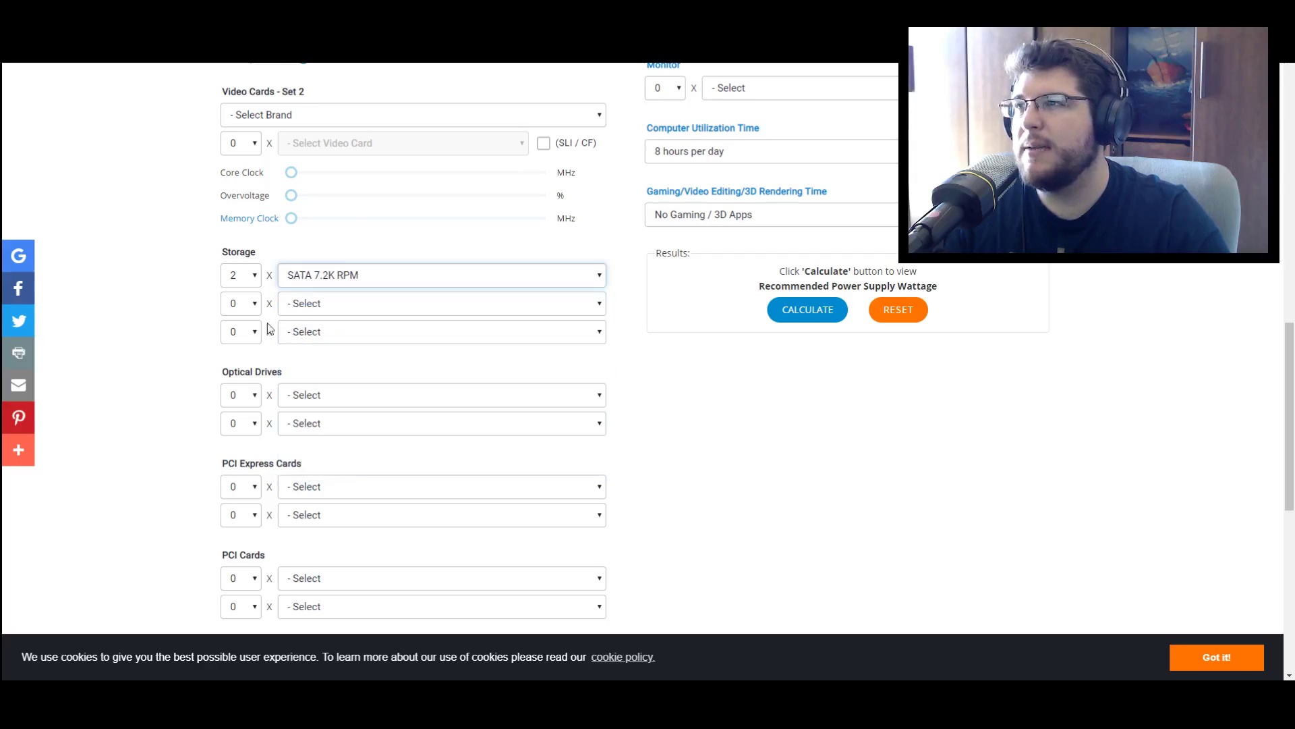
- Set the second storage entry to one M.2 SSD
{"action": "left_click", "coordinate": [247, 304]}
{"action": "left_click", "coordinate": [246, 336]}
{"action": "left_click", "coordinate": [312, 305]}
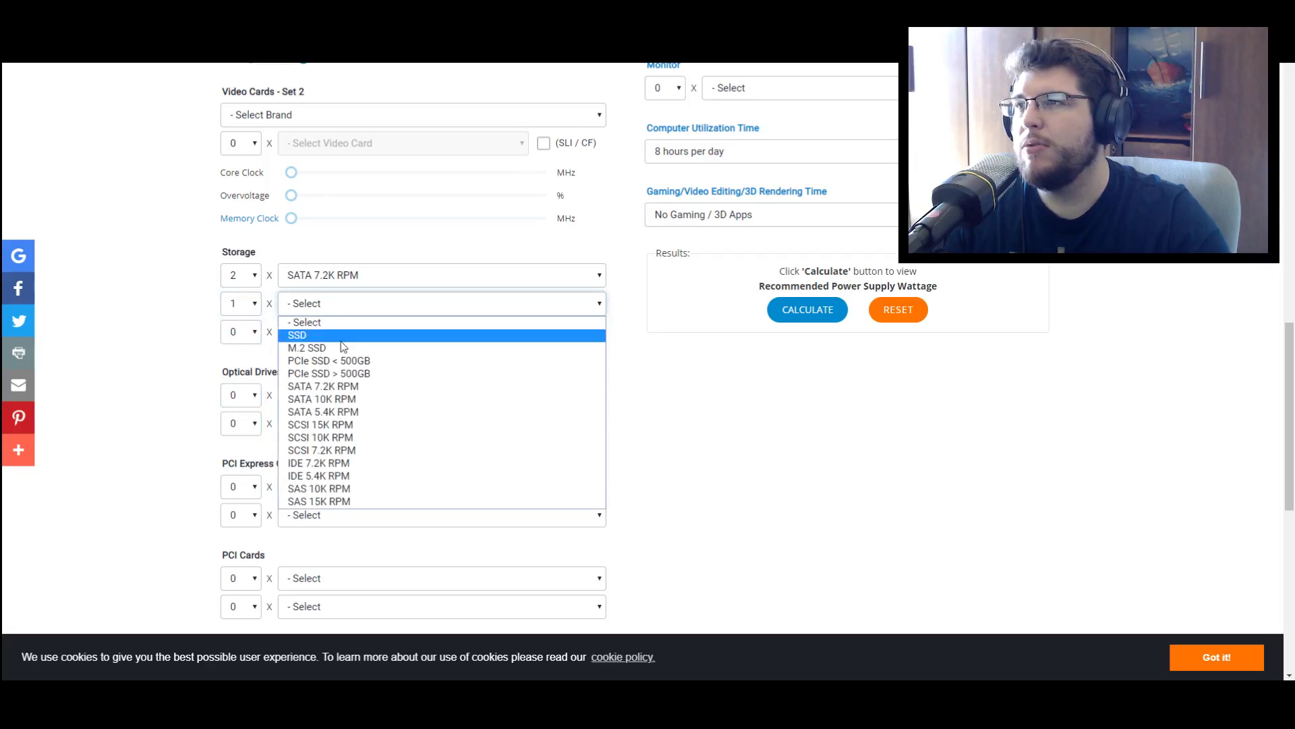
{"action": "left_click", "coordinate": [330, 354]}
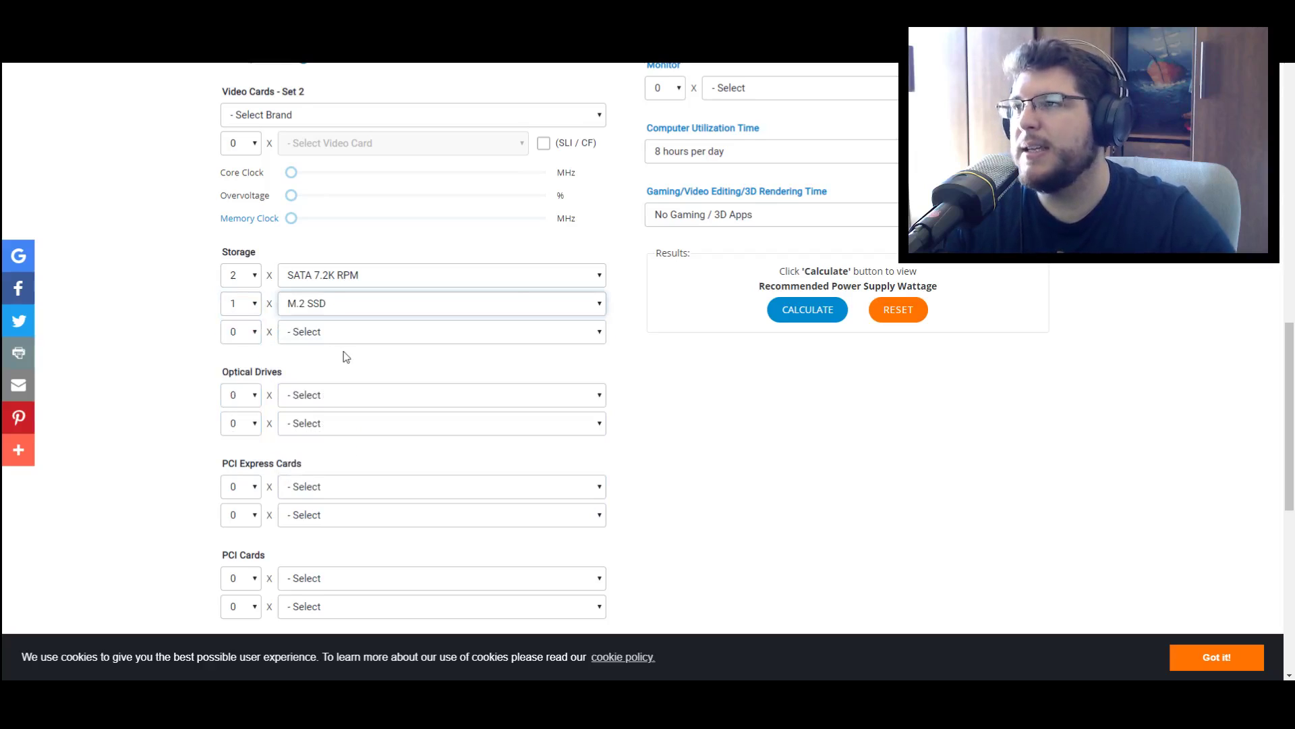
- Check the optical drive, PCI card and keyboard/mouse entries, keeping the standard keyboard quantity at 1
{"action": "scroll", "coordinate": [303, 341], "scroll_direction": "down", "scroll_amount": 5}
{"action": "scroll", "coordinate": [246, 341], "scroll_direction": "up", "scroll_amount": 4}
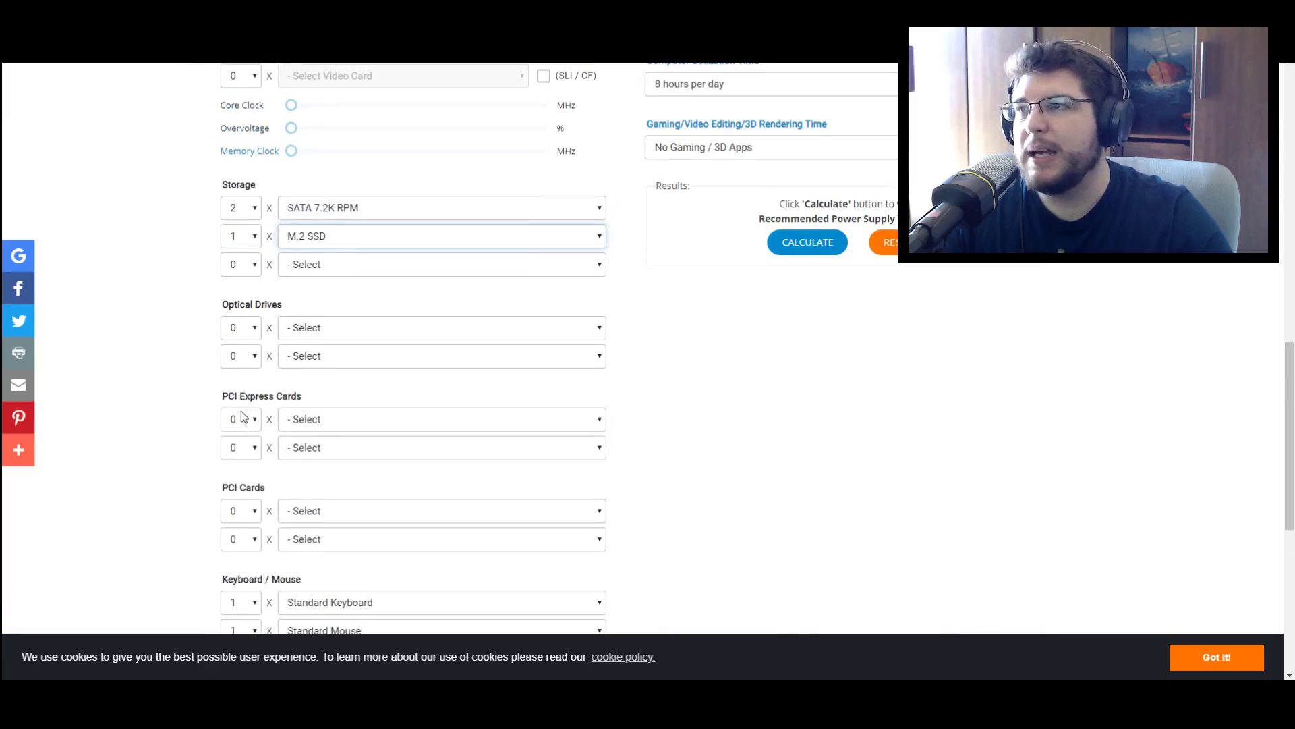
{"action": "scroll", "coordinate": [228, 408], "scroll_direction": "down", "scroll_amount": 2}
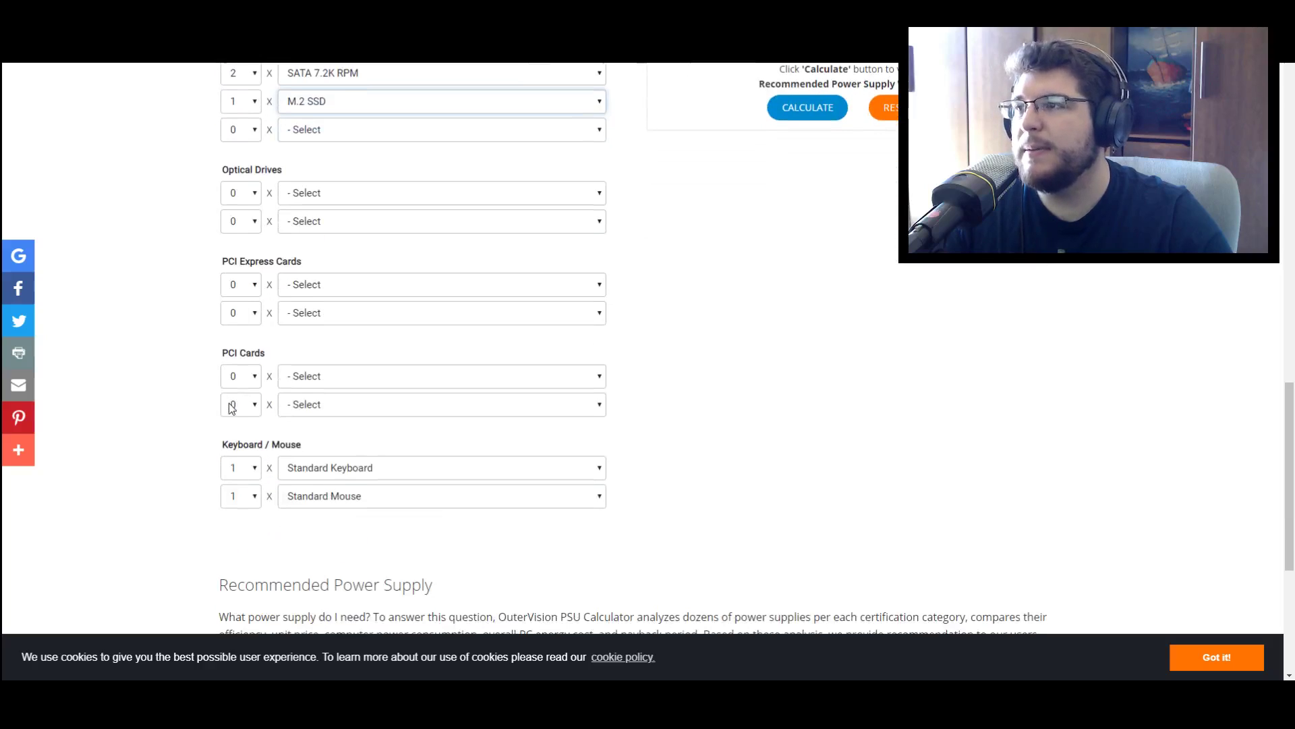
{"action": "left_click", "coordinate": [249, 466]}
{"action": "left_click", "coordinate": [245, 466]}
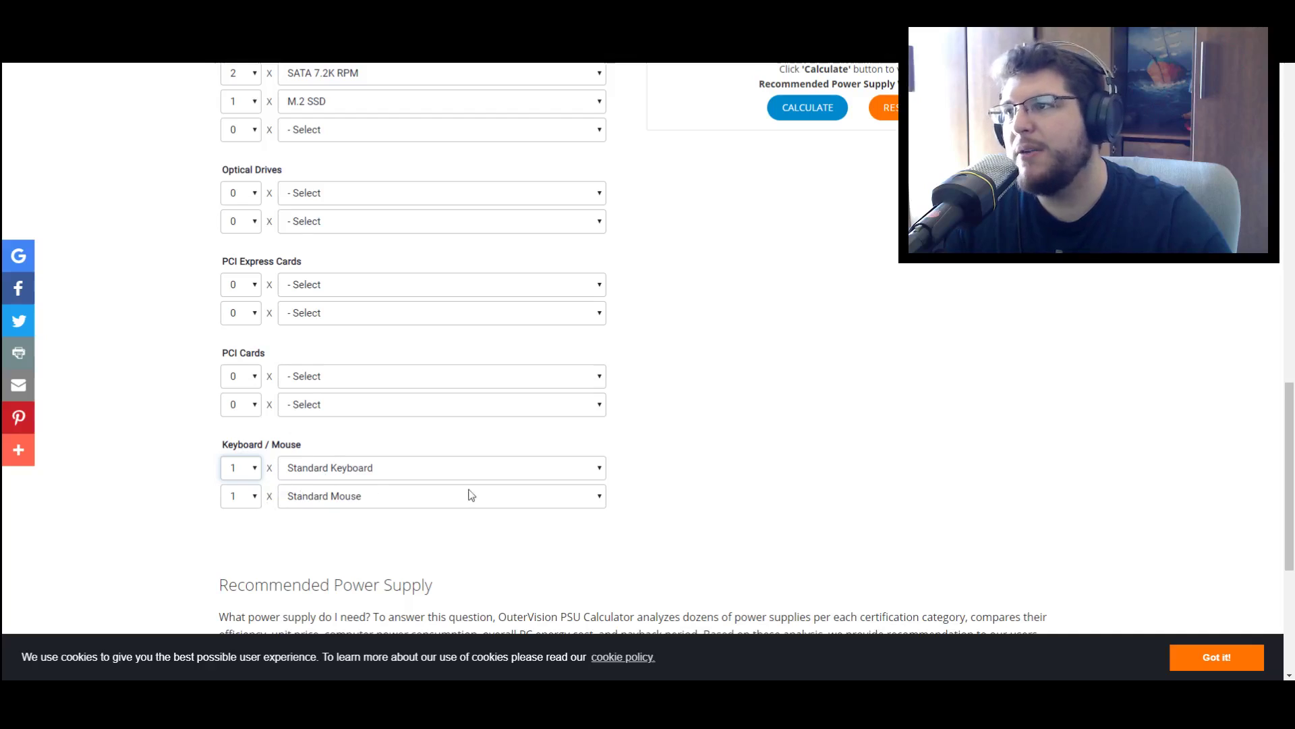
- Set the first entry under Other Devices to five USB 2.0 devices
{"action": "scroll", "coordinate": [752, 496], "scroll_direction": "up", "scroll_amount": 15}
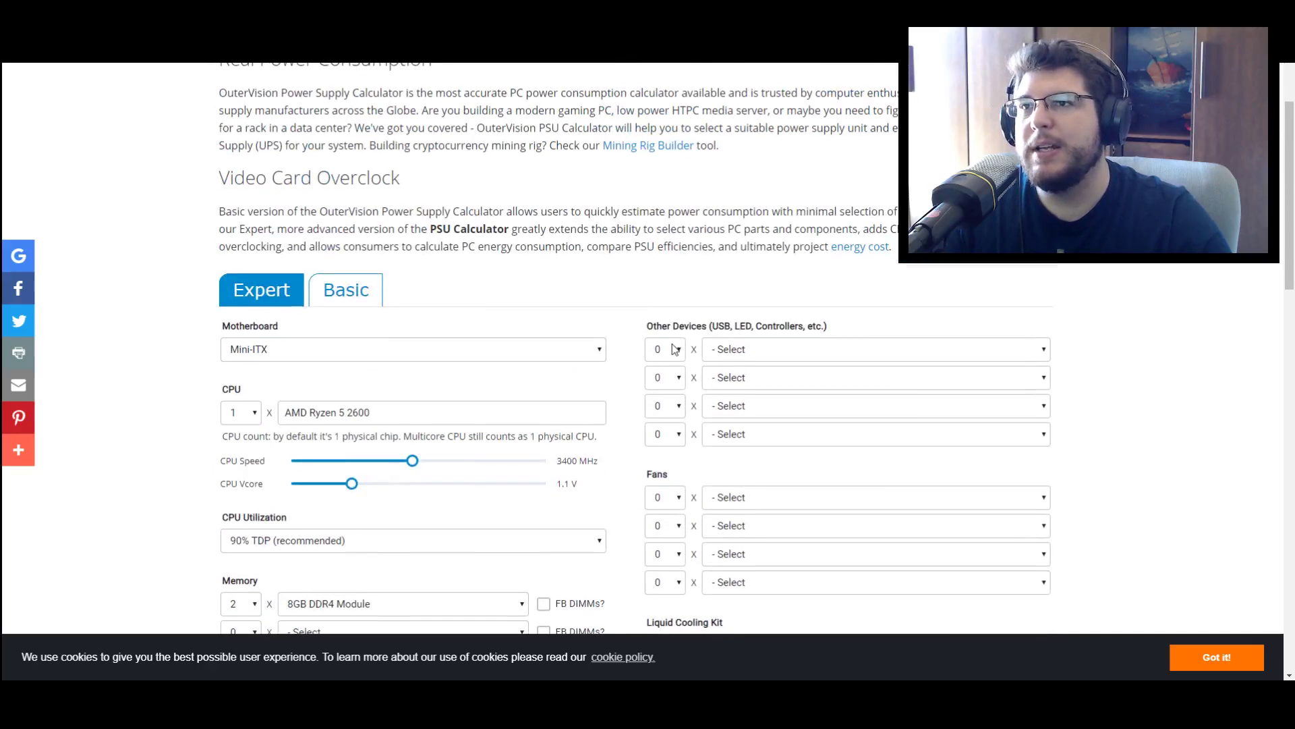
{"action": "scroll", "coordinate": [671, 344], "scroll_direction": "down", "scroll_amount": 1}
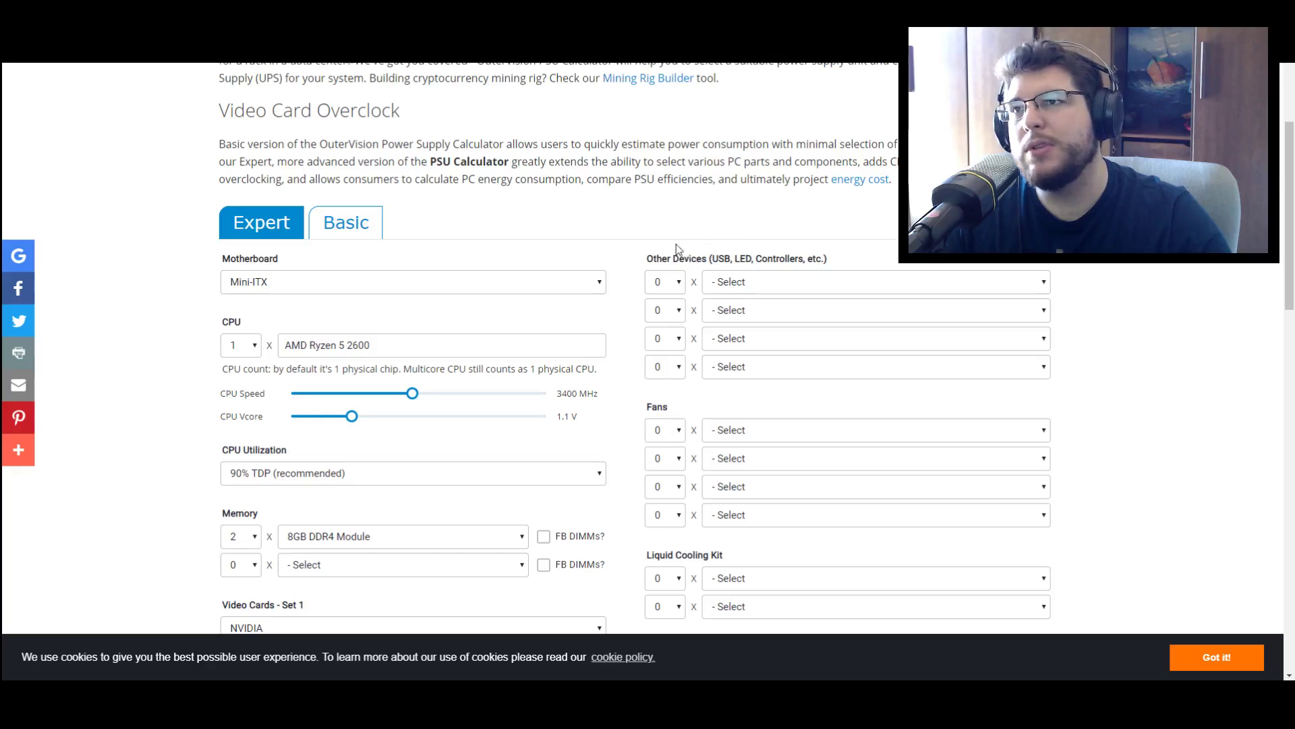
{"action": "left_click", "coordinate": [673, 282]}
{"action": "left_click", "coordinate": [664, 313]}
{"action": "left_click", "coordinate": [749, 282]}
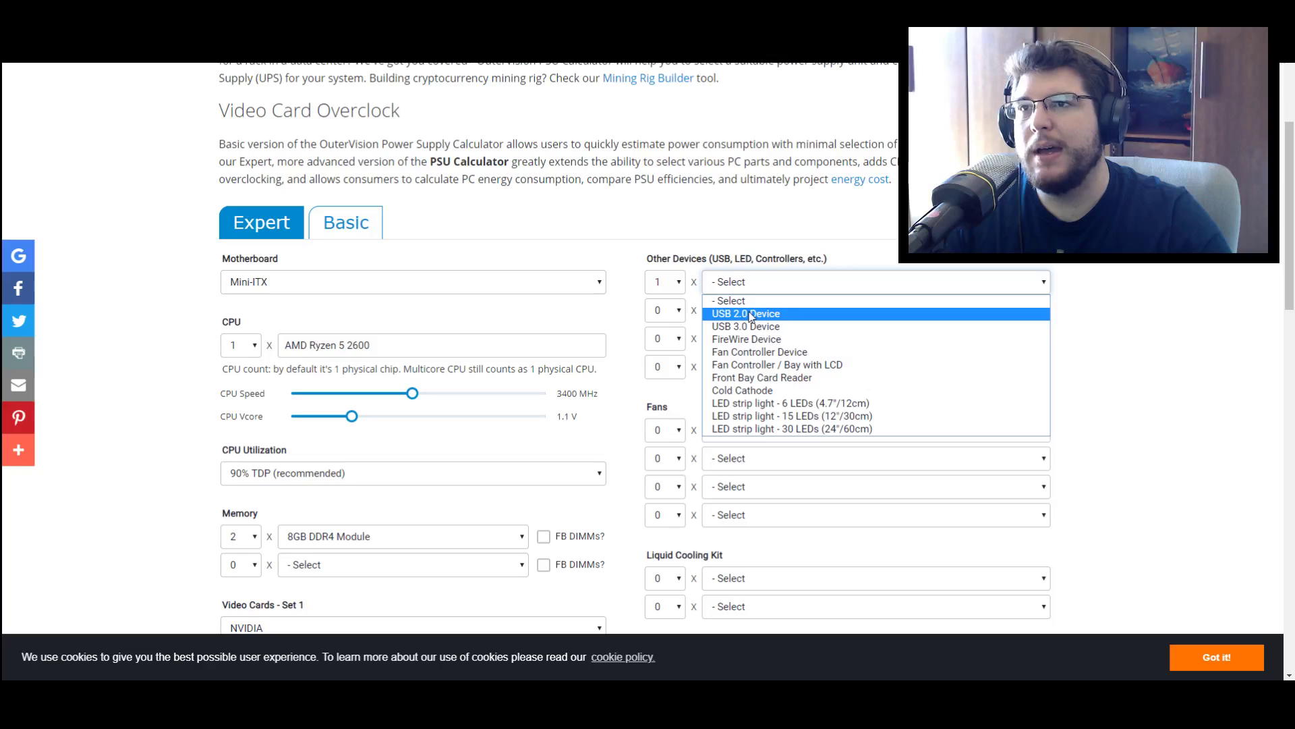
{"action": "left_click", "coordinate": [673, 283]}
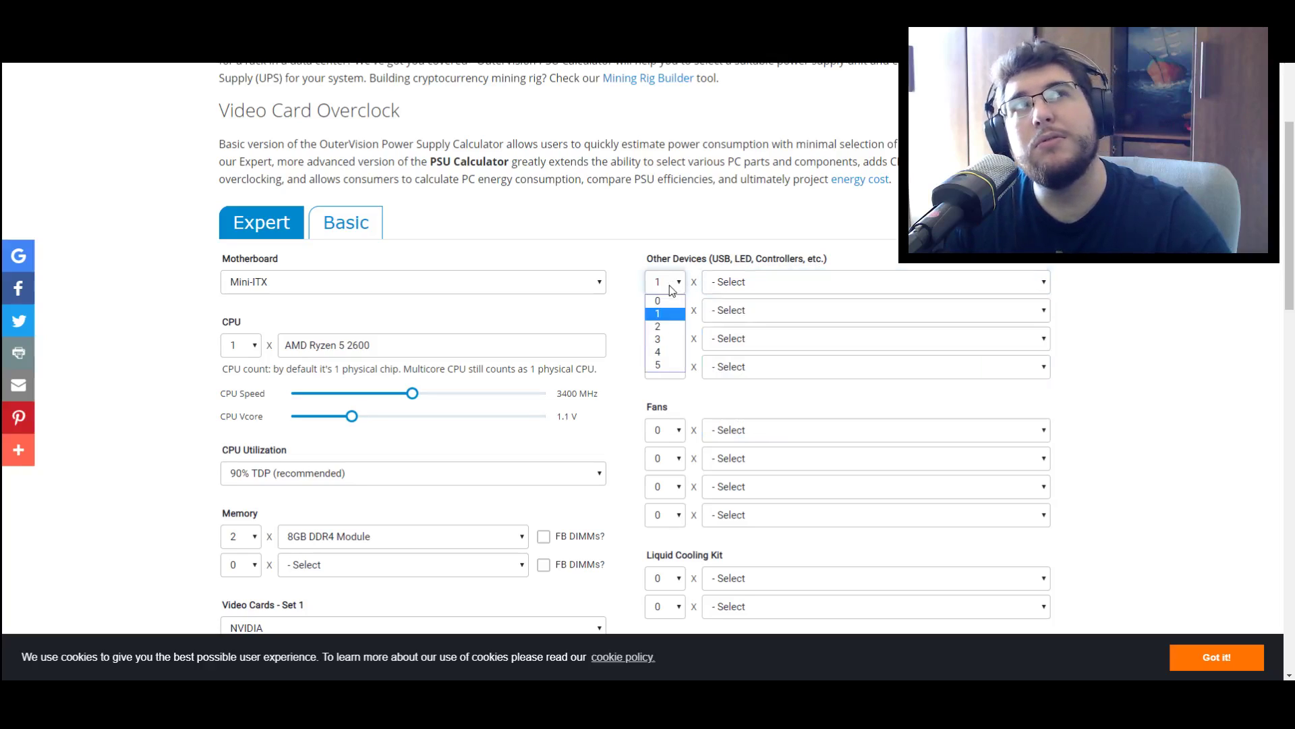
{"action": "left_click", "coordinate": [664, 367]}
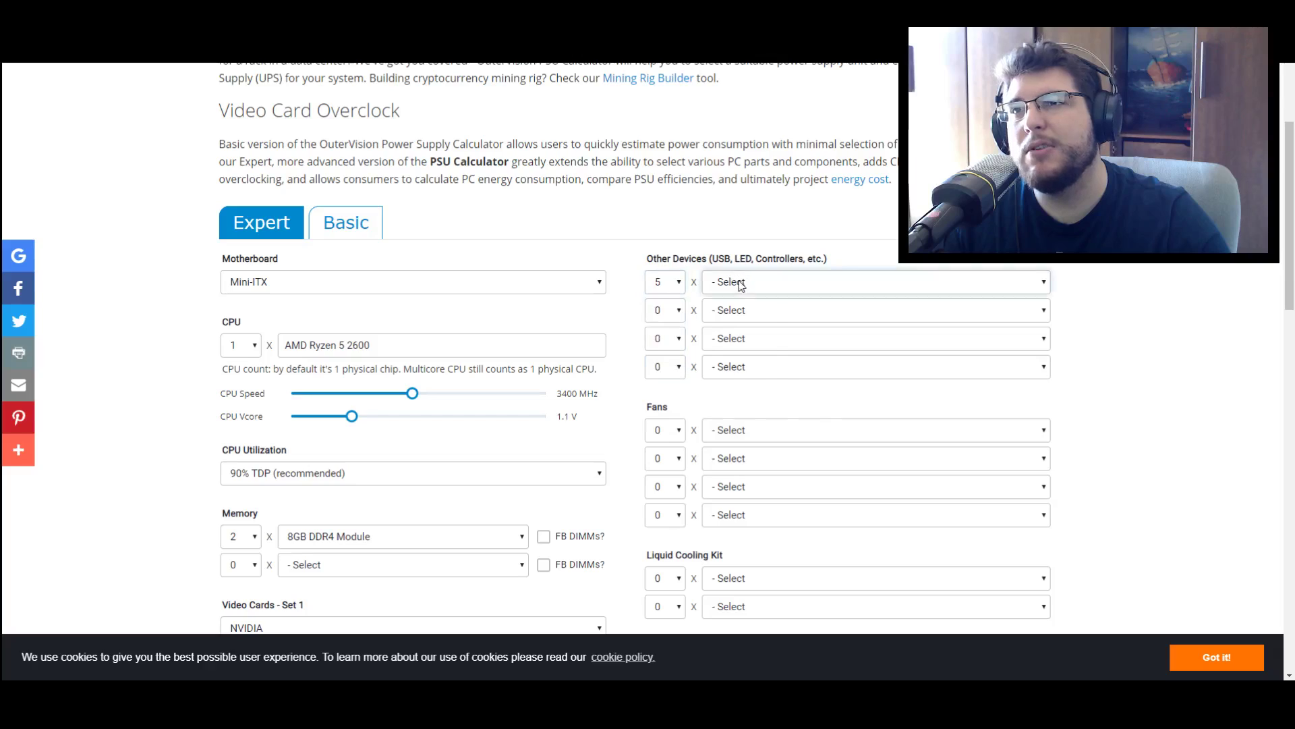
{"action": "left_click", "coordinate": [743, 282]}
{"action": "left_click", "coordinate": [754, 315]}
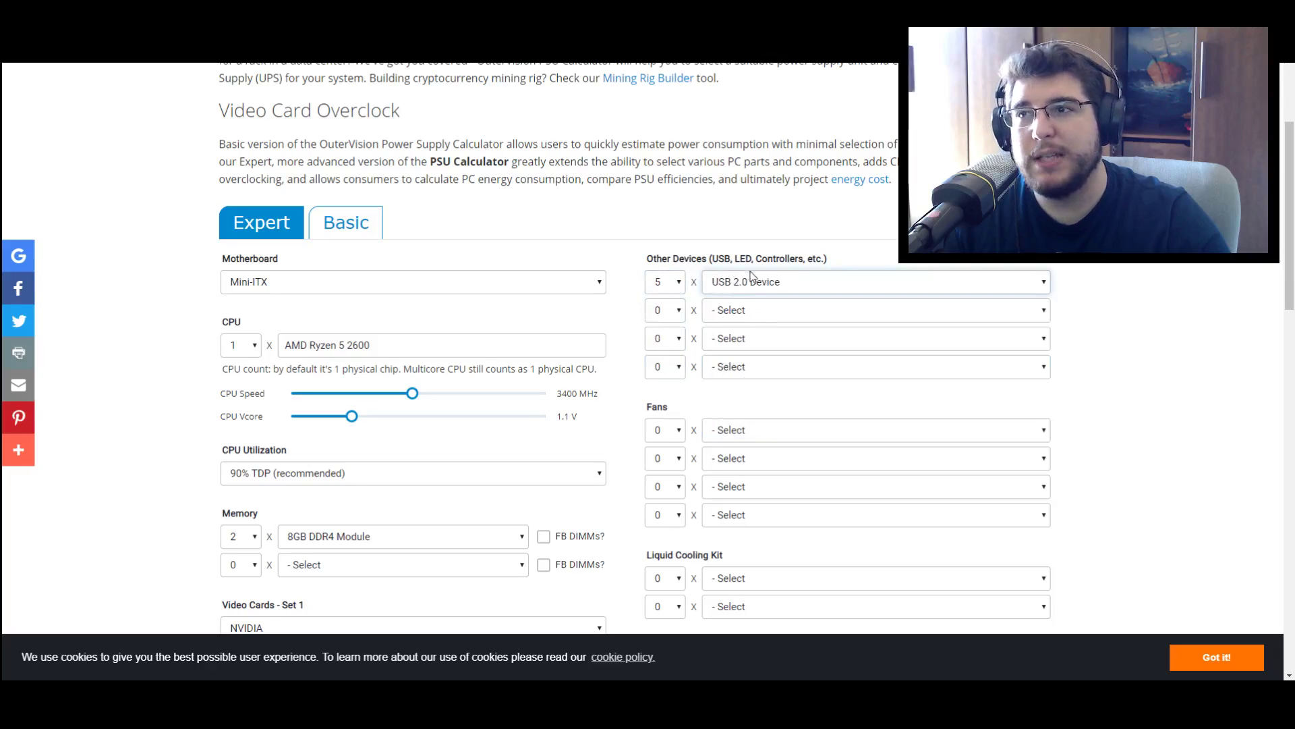
- Leave the fan and liquid cooling entries empty and set the monitor to one LED 22 inches
{"action": "scroll", "coordinate": [749, 365], "scroll_direction": "down", "scroll_amount": 1}
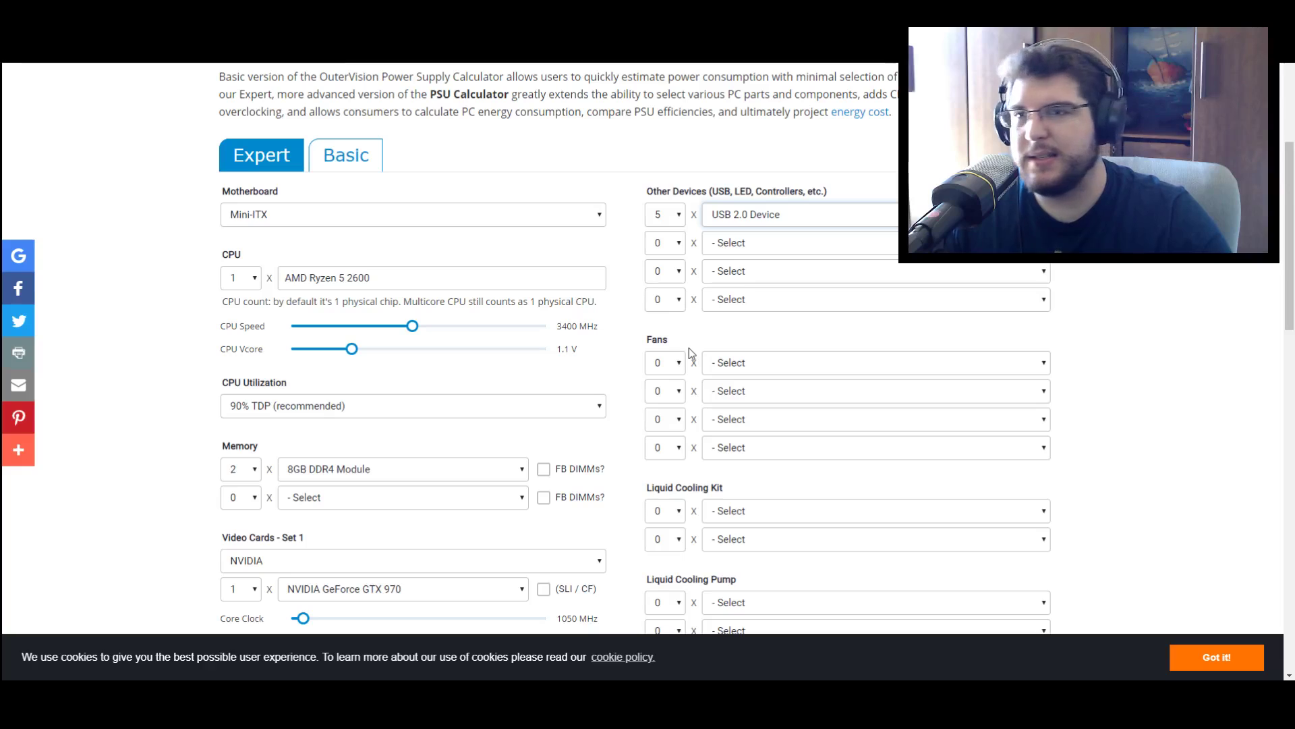
{"action": "scroll", "coordinate": [689, 353], "scroll_direction": "down", "scroll_amount": 2}
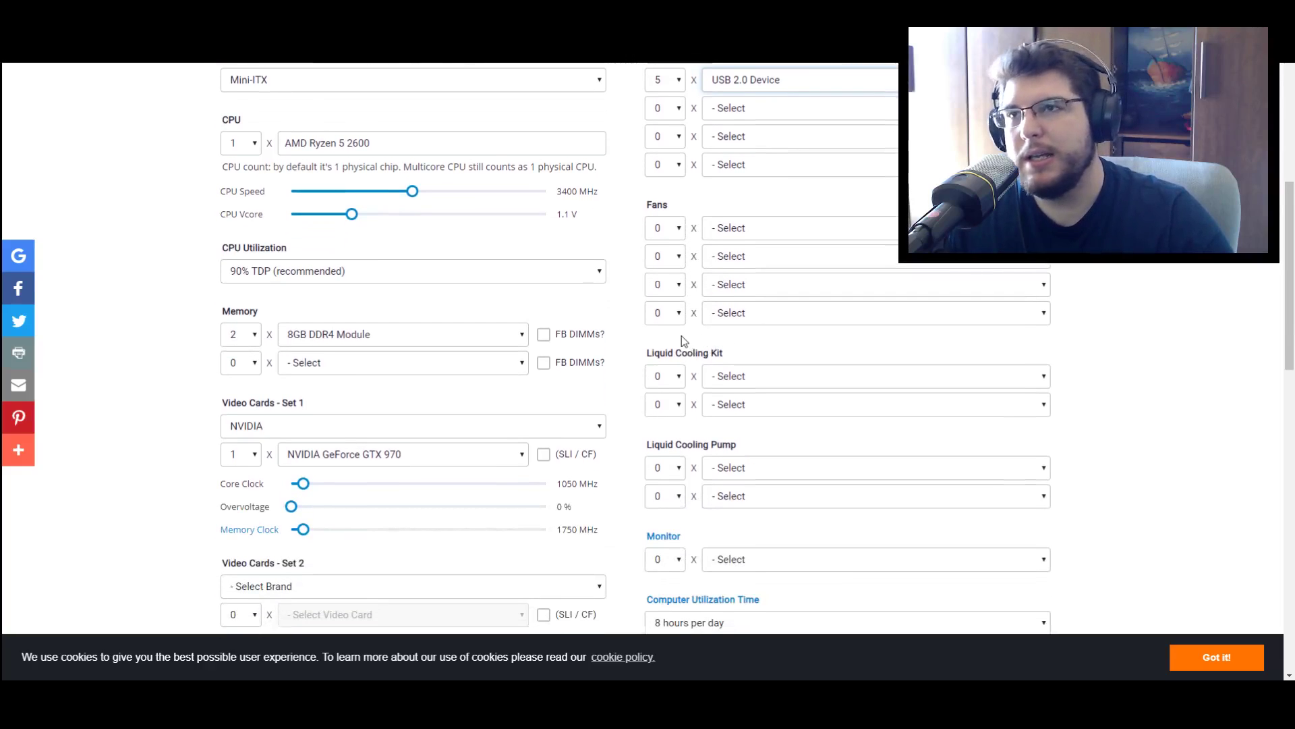
{"action": "scroll", "coordinate": [699, 350], "scroll_direction": "down", "scroll_amount": 2}
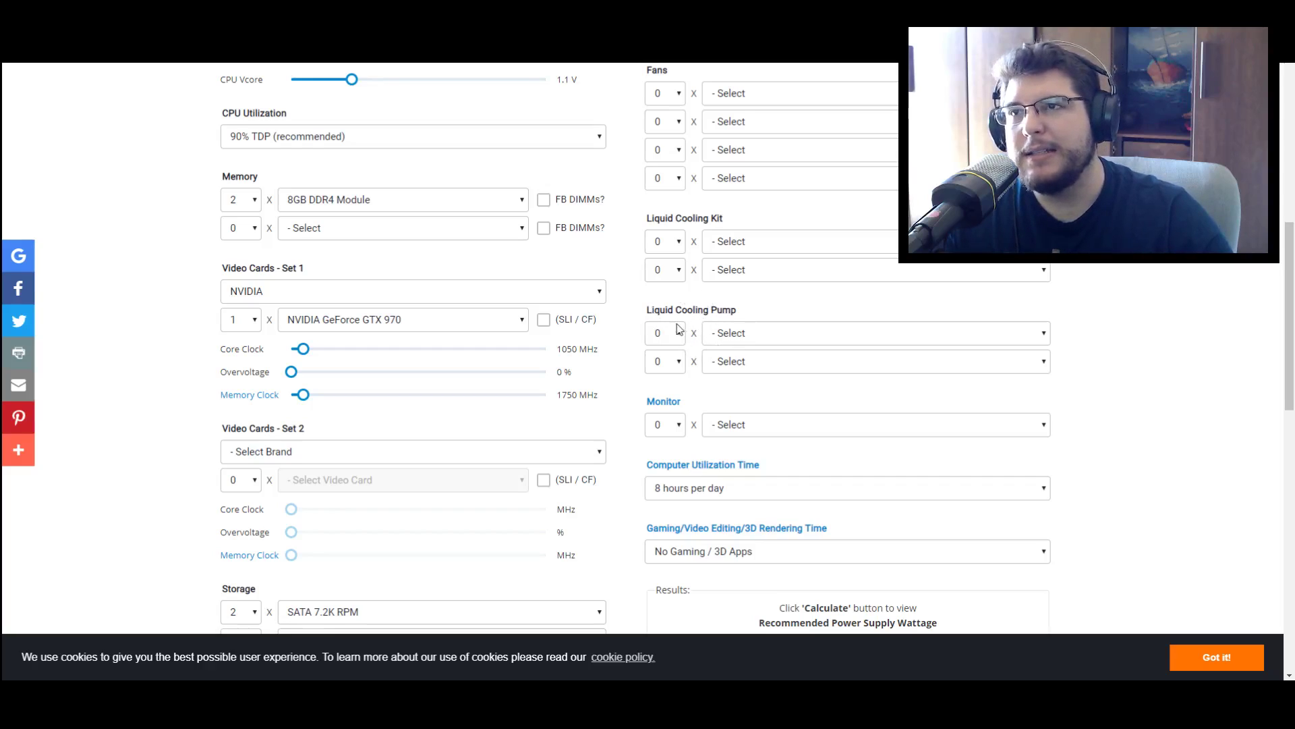
{"action": "double_click", "coordinate": [728, 312]}
{"action": "left_click", "coordinate": [727, 315]}
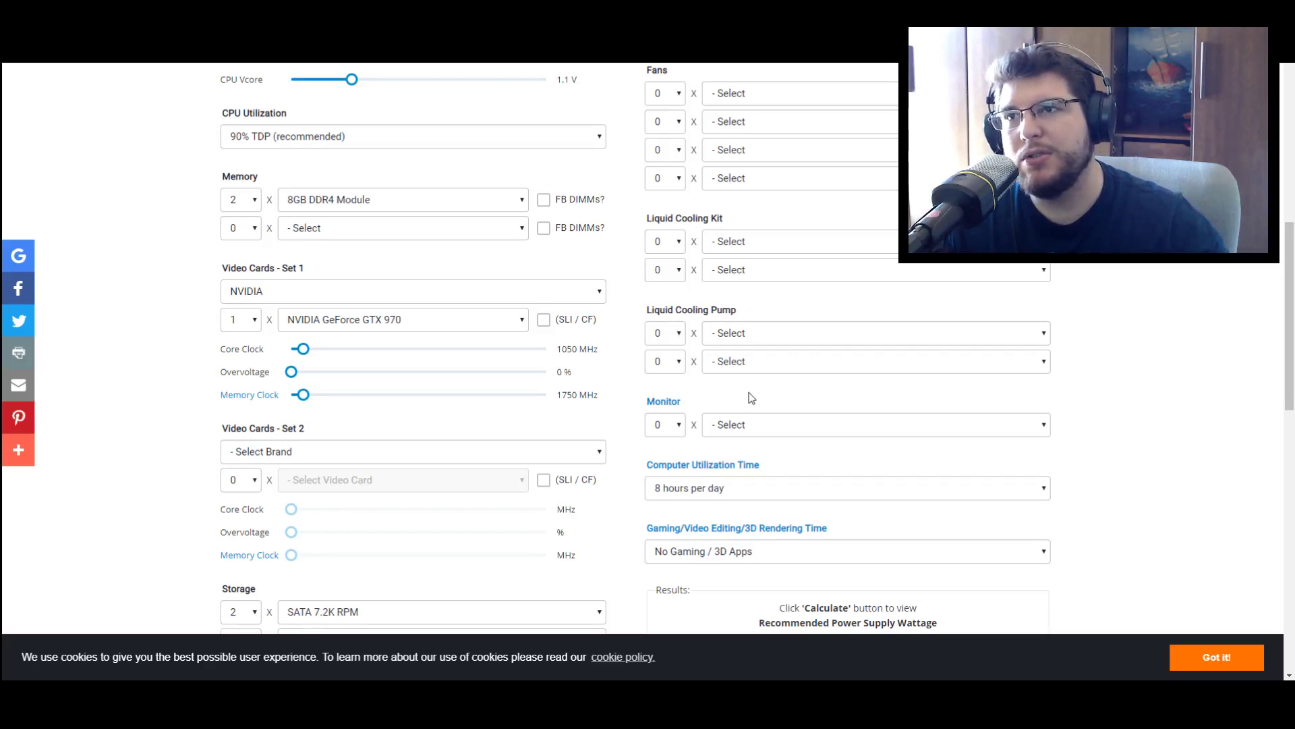
{"action": "left_click", "coordinate": [746, 425]}
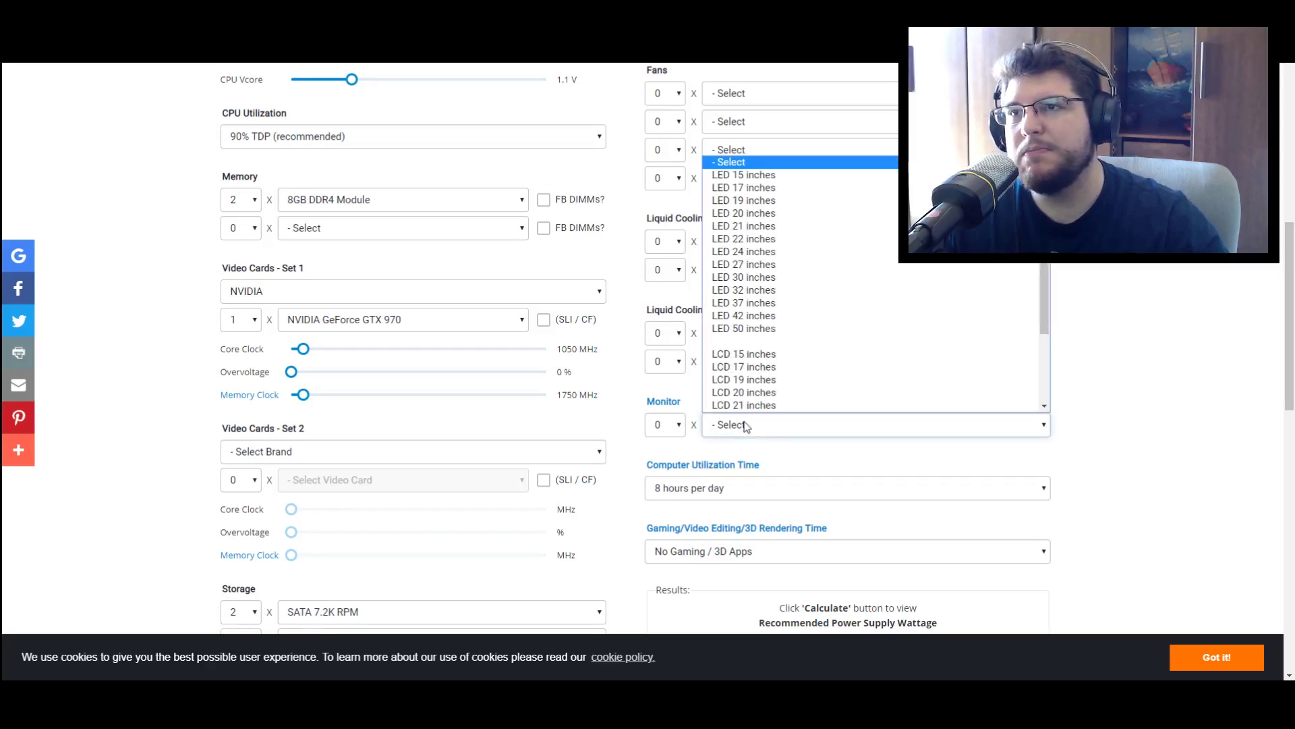
{"action": "left_click", "coordinate": [769, 239]}
{"action": "left_click", "coordinate": [678, 427]}
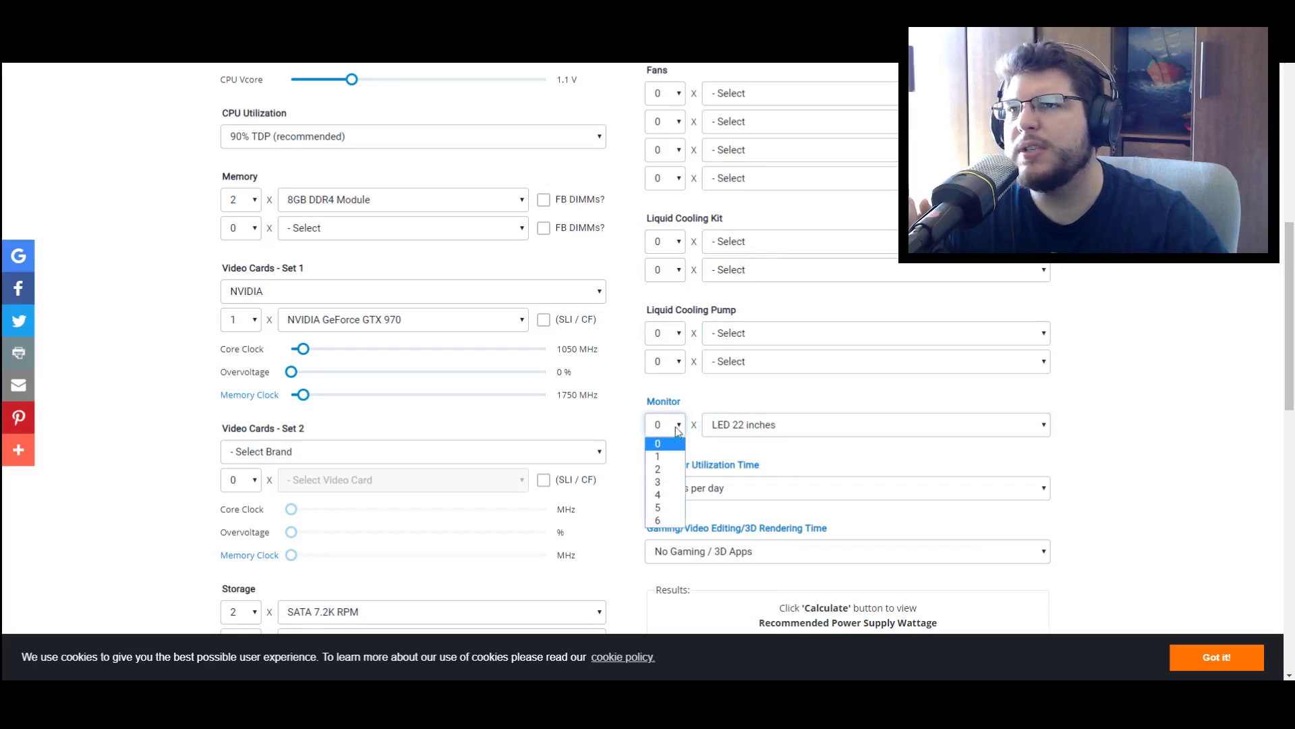
{"action": "left_click", "coordinate": [660, 456]}
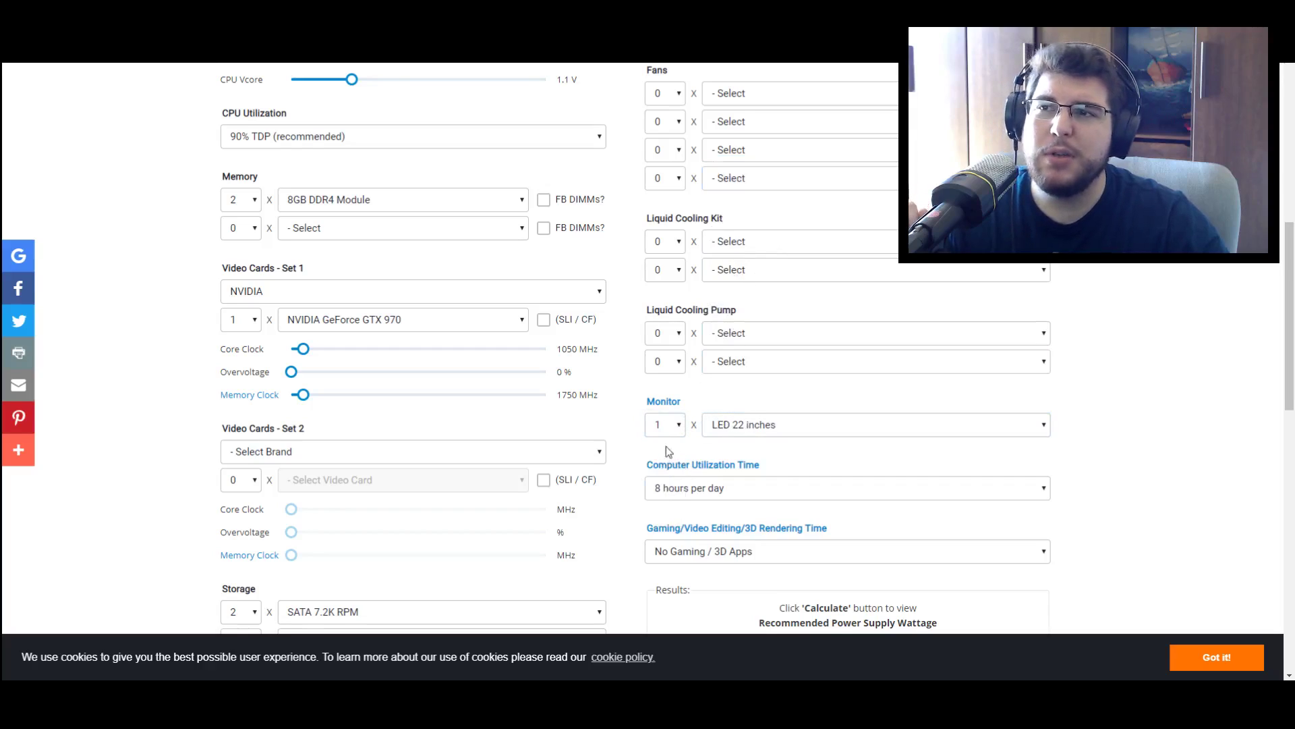
- Set the computer utilization time to 16 hours per day and keep the gaming time at No Gaming / 3D Apps
{"action": "scroll", "coordinate": [752, 425], "scroll_direction": "down", "scroll_amount": 3}
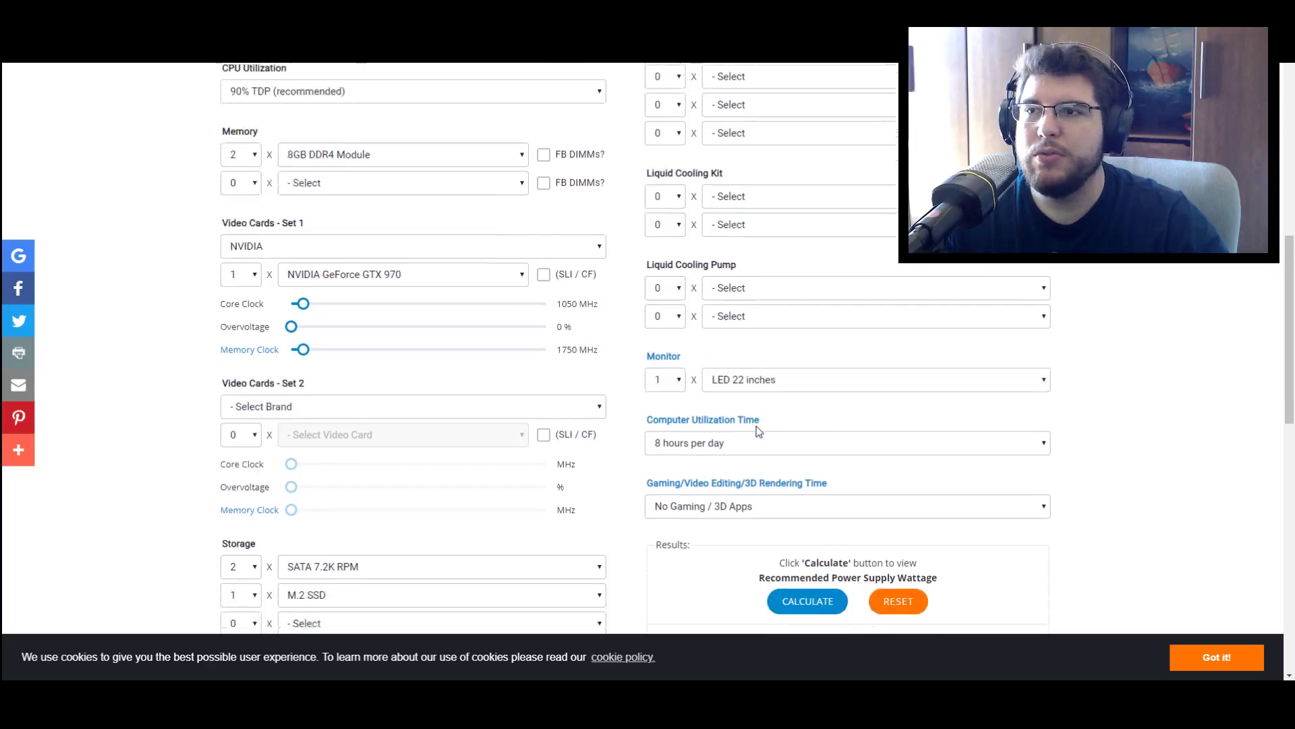
{"action": "left_click", "coordinate": [1010, 284]}
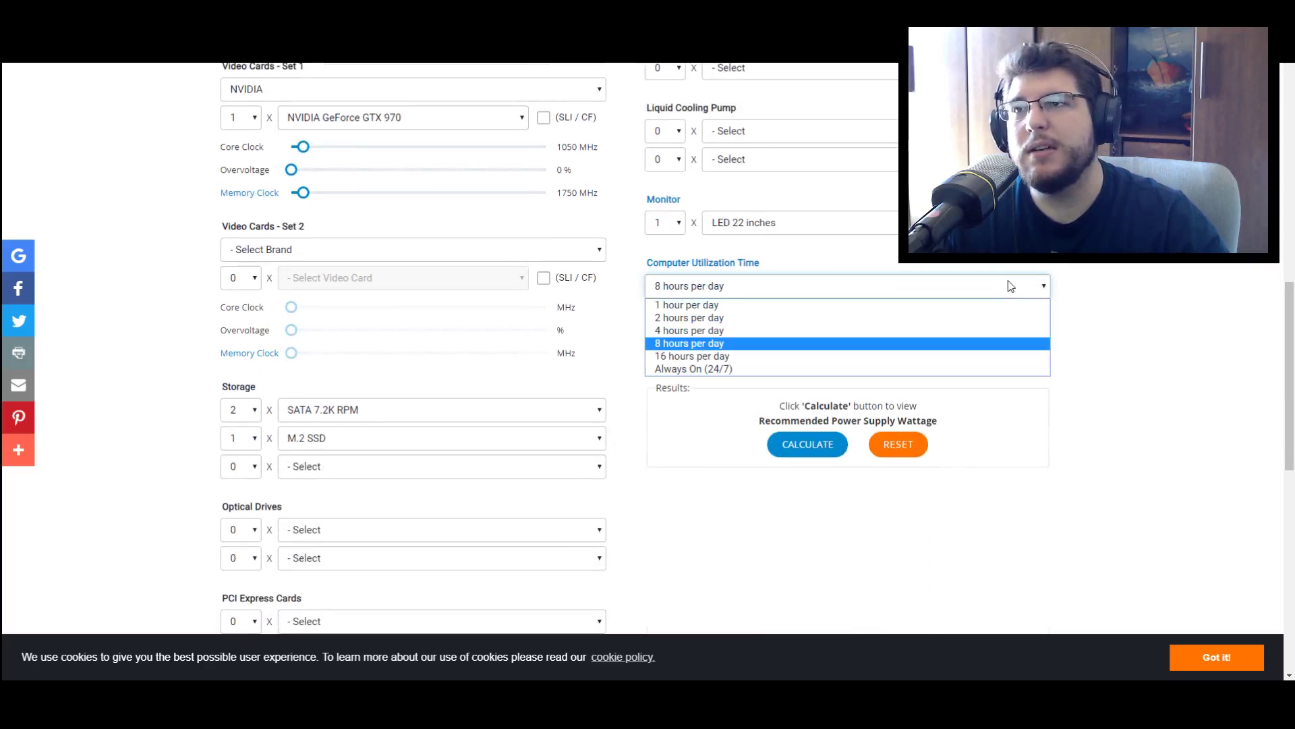
{"action": "left_click", "coordinate": [791, 357]}
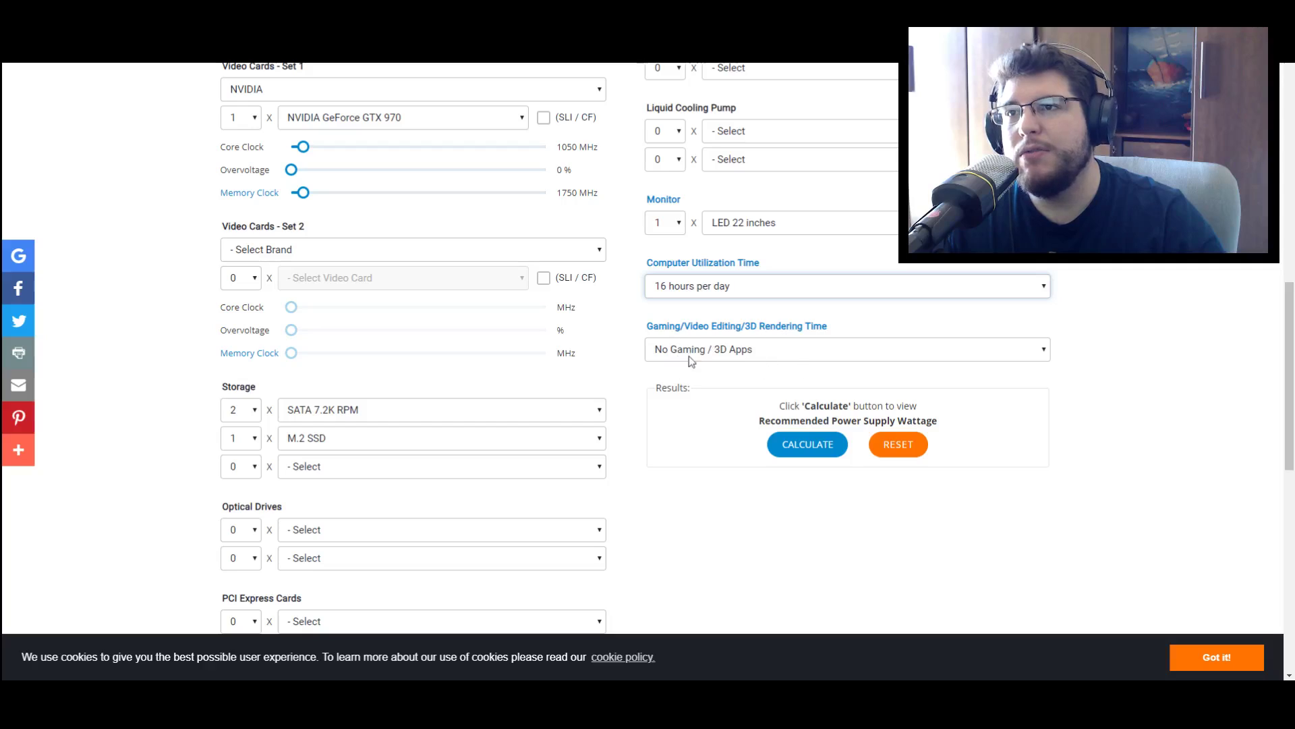
{"action": "left_click", "coordinate": [742, 361]}
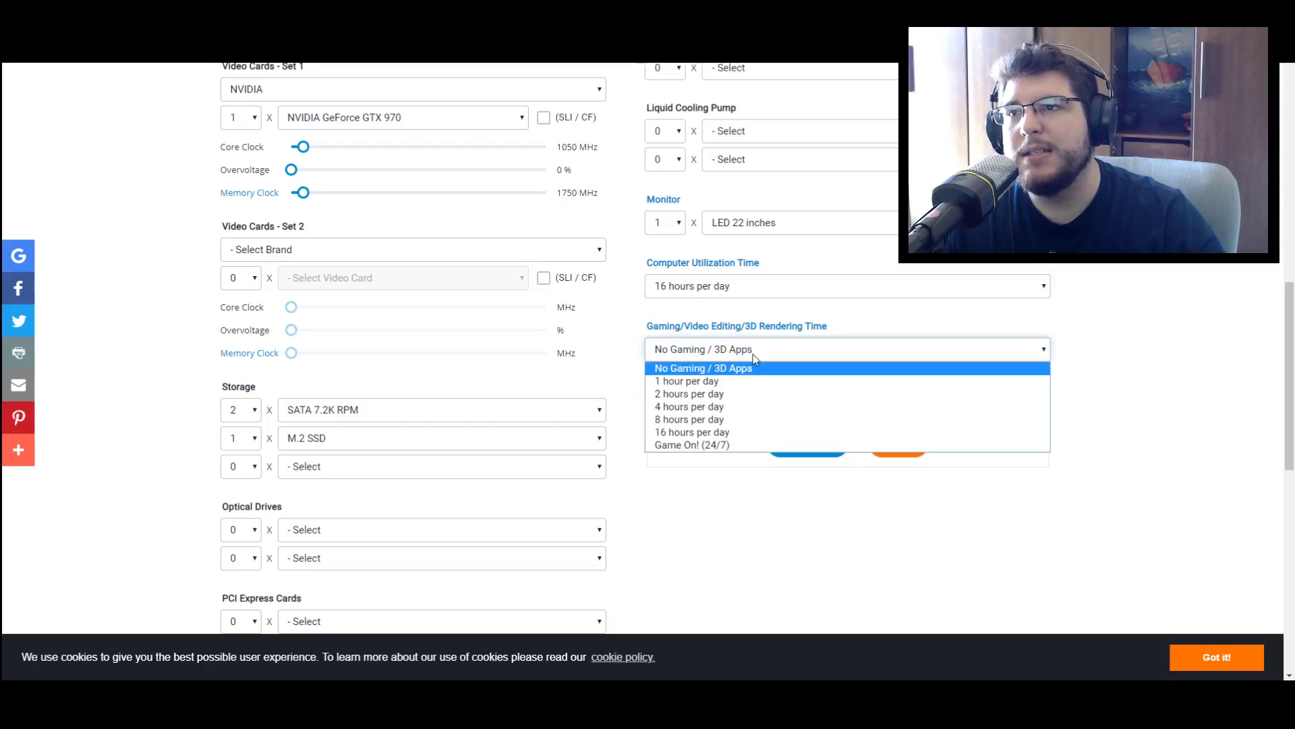
{"action": "left_click", "coordinate": [753, 354]}
{"action": "mouse_move", "coordinate": [766, 334]}
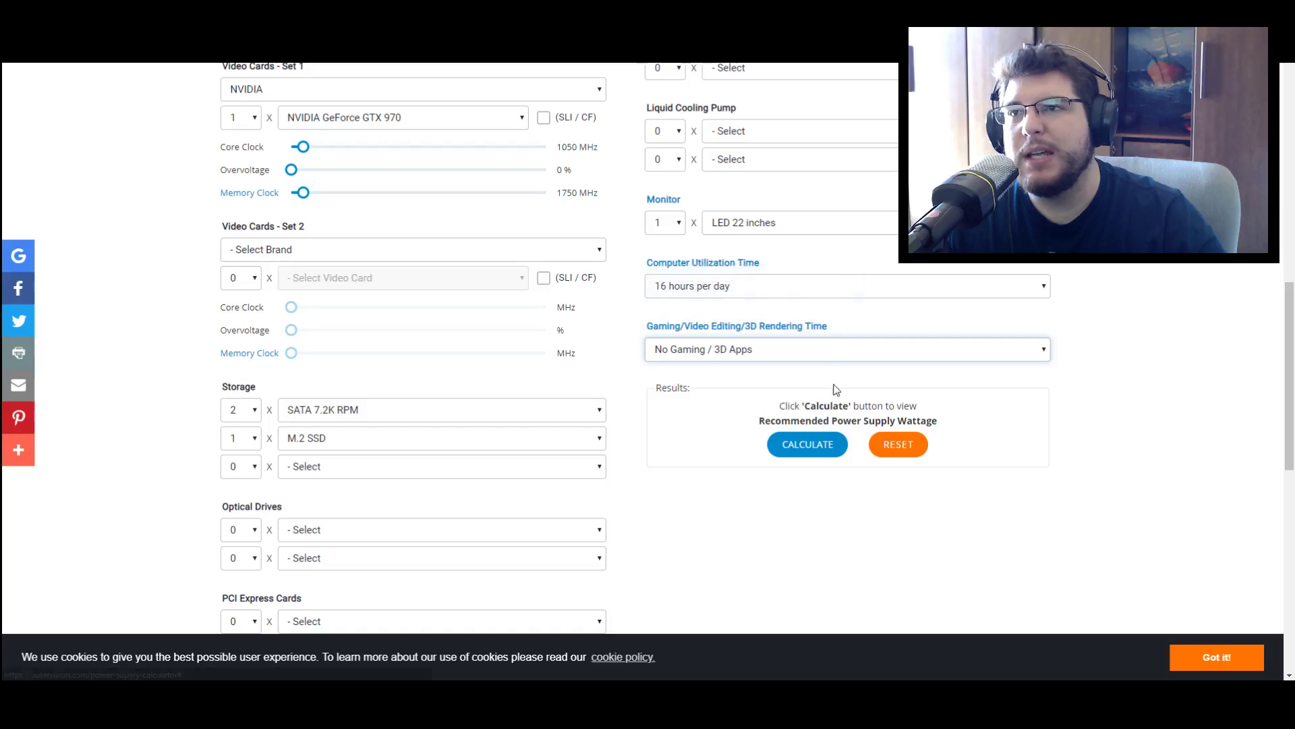
- Calculate the power supply recommendation and highlight the load wattage and recommended PSU wattage in the results
{"action": "scroll", "coordinate": [833, 388], "scroll_direction": "down", "scroll_amount": 5}
{"action": "scroll", "coordinate": [818, 402], "scroll_direction": "up", "scroll_amount": 4}
{"action": "left_click", "coordinate": [809, 377]}
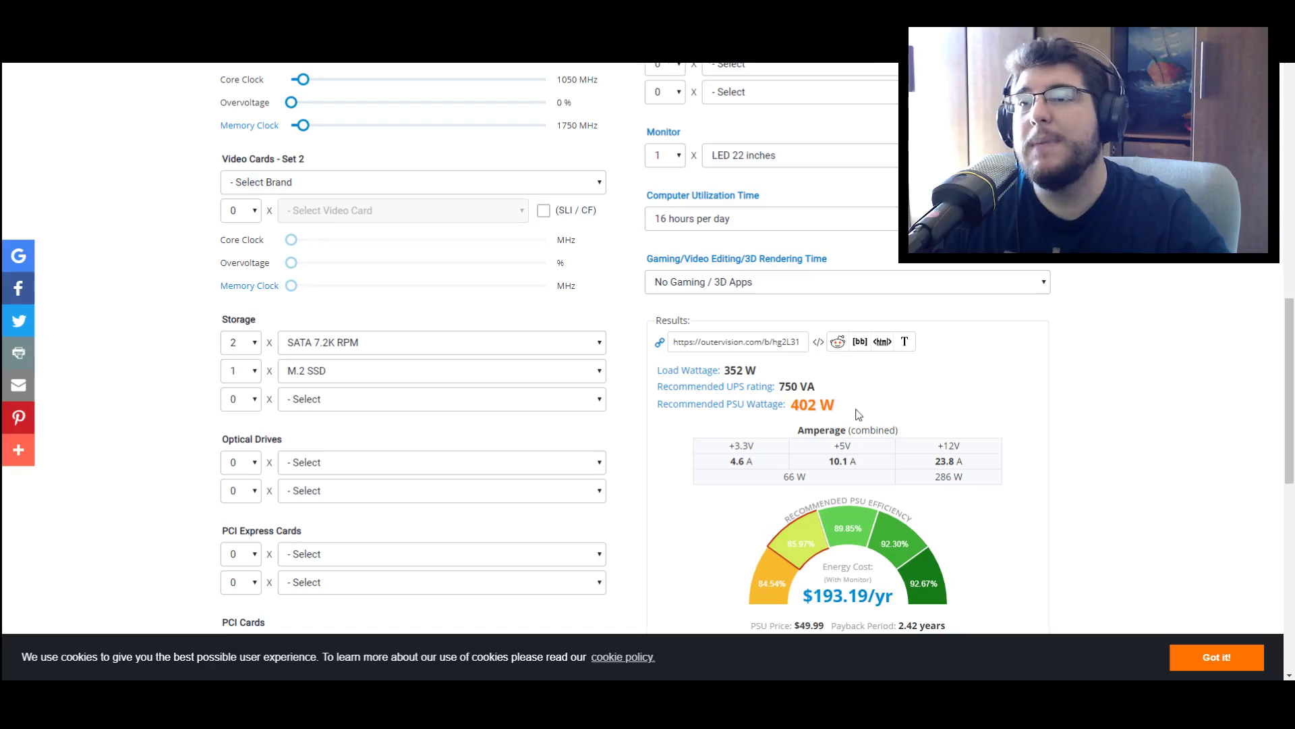
{"action": "left_click_drag", "start_coordinate": [835, 407], "coordinate": [754, 372]}
{"action": "left_click", "coordinate": [730, 373]}
{"action": "left_click", "coordinate": [766, 372]}
{"action": "left_click_drag", "start_coordinate": [802, 408], "coordinate": [849, 409]}
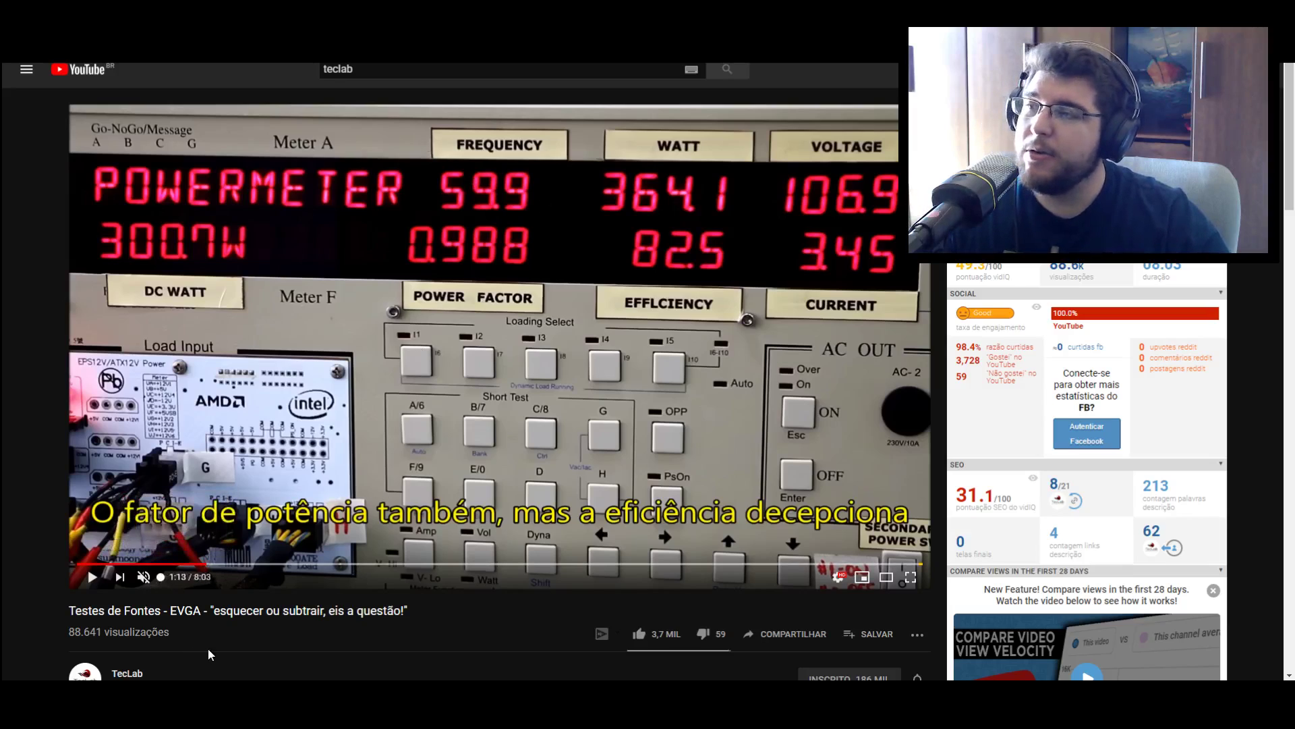
- Look over the TecLab power supply test video page and highlight the brand name EVGA in the video title
{"action": "scroll", "coordinate": [208, 652], "scroll_direction": "down", "scroll_amount": 2}
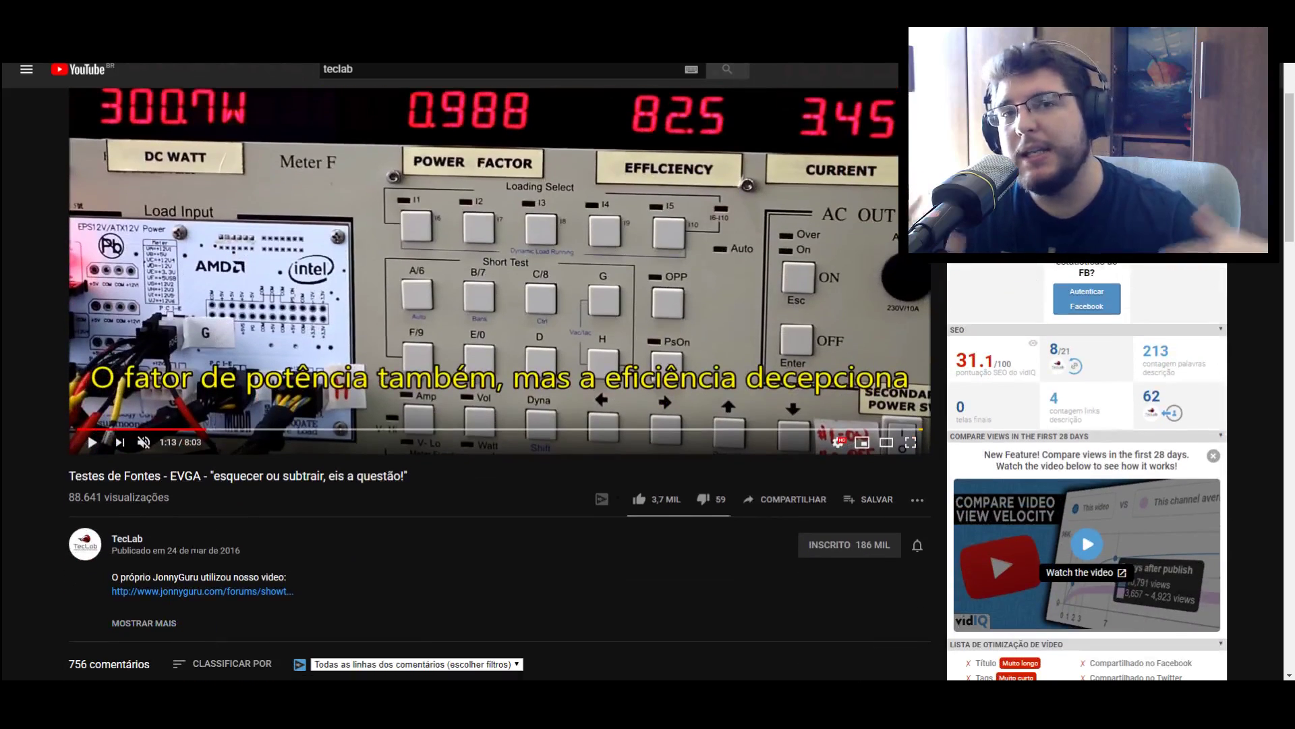
{"action": "scroll", "coordinate": [190, 548], "scroll_direction": "up", "scroll_amount": 2}
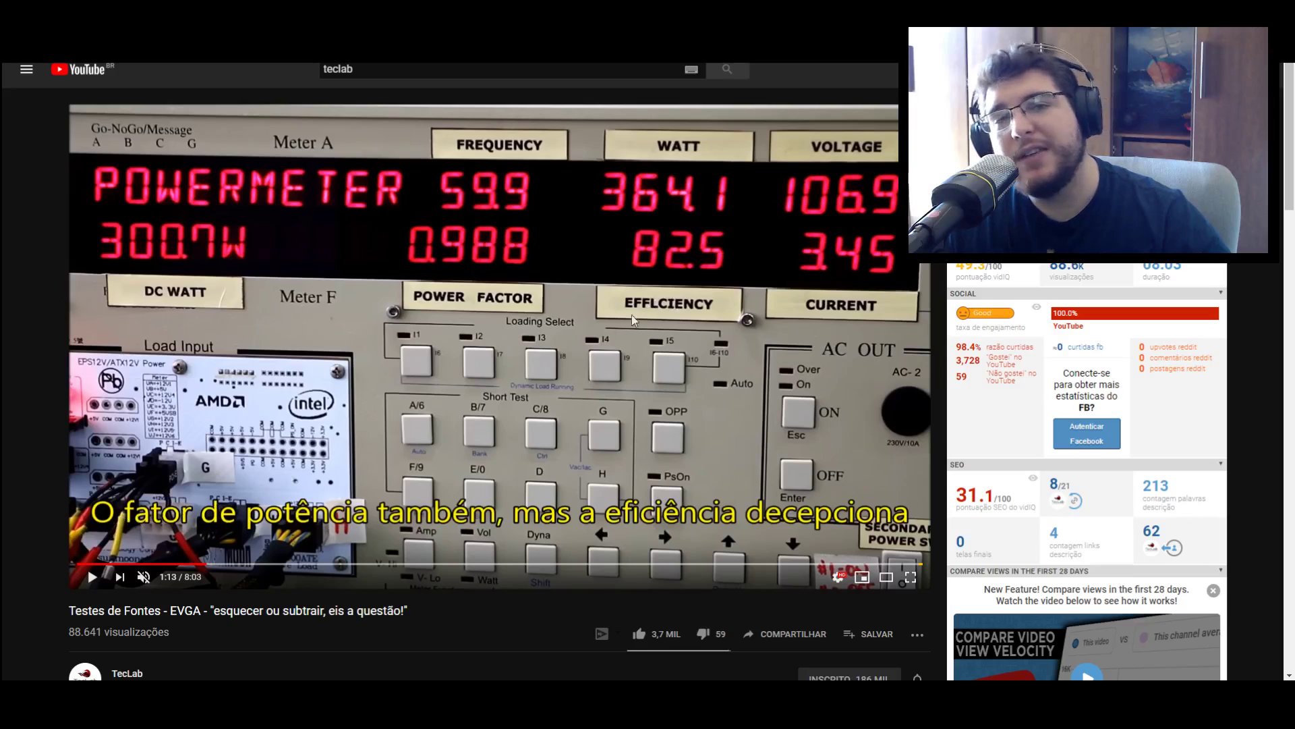
{"action": "double_click", "coordinate": [173, 611]}
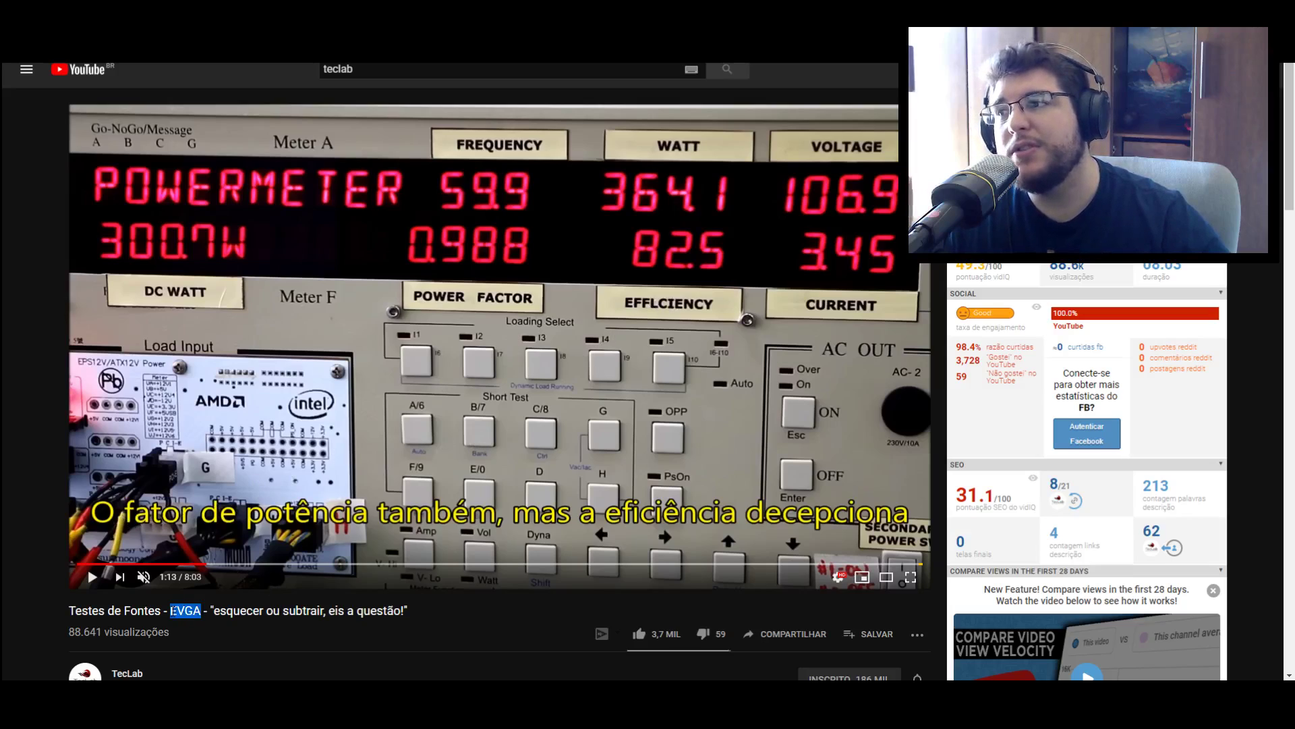
{"action": "double_click", "coordinate": [173, 610]}
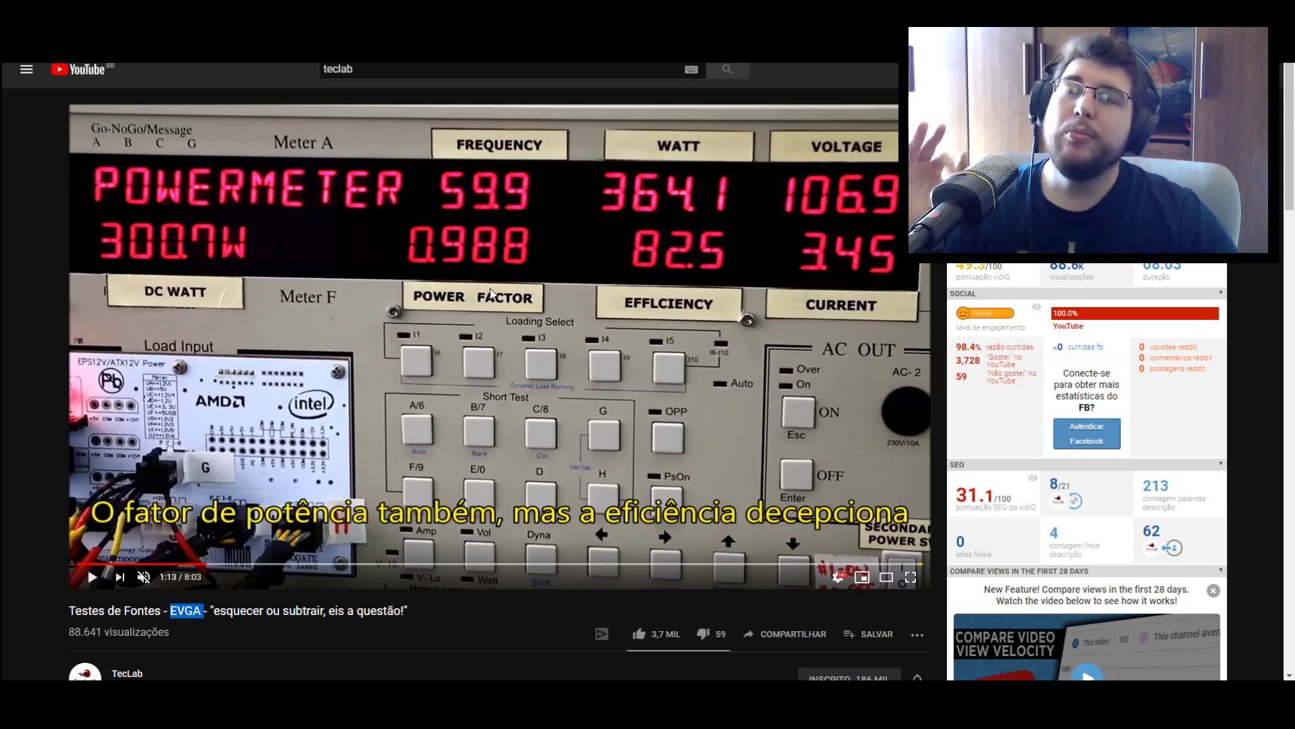